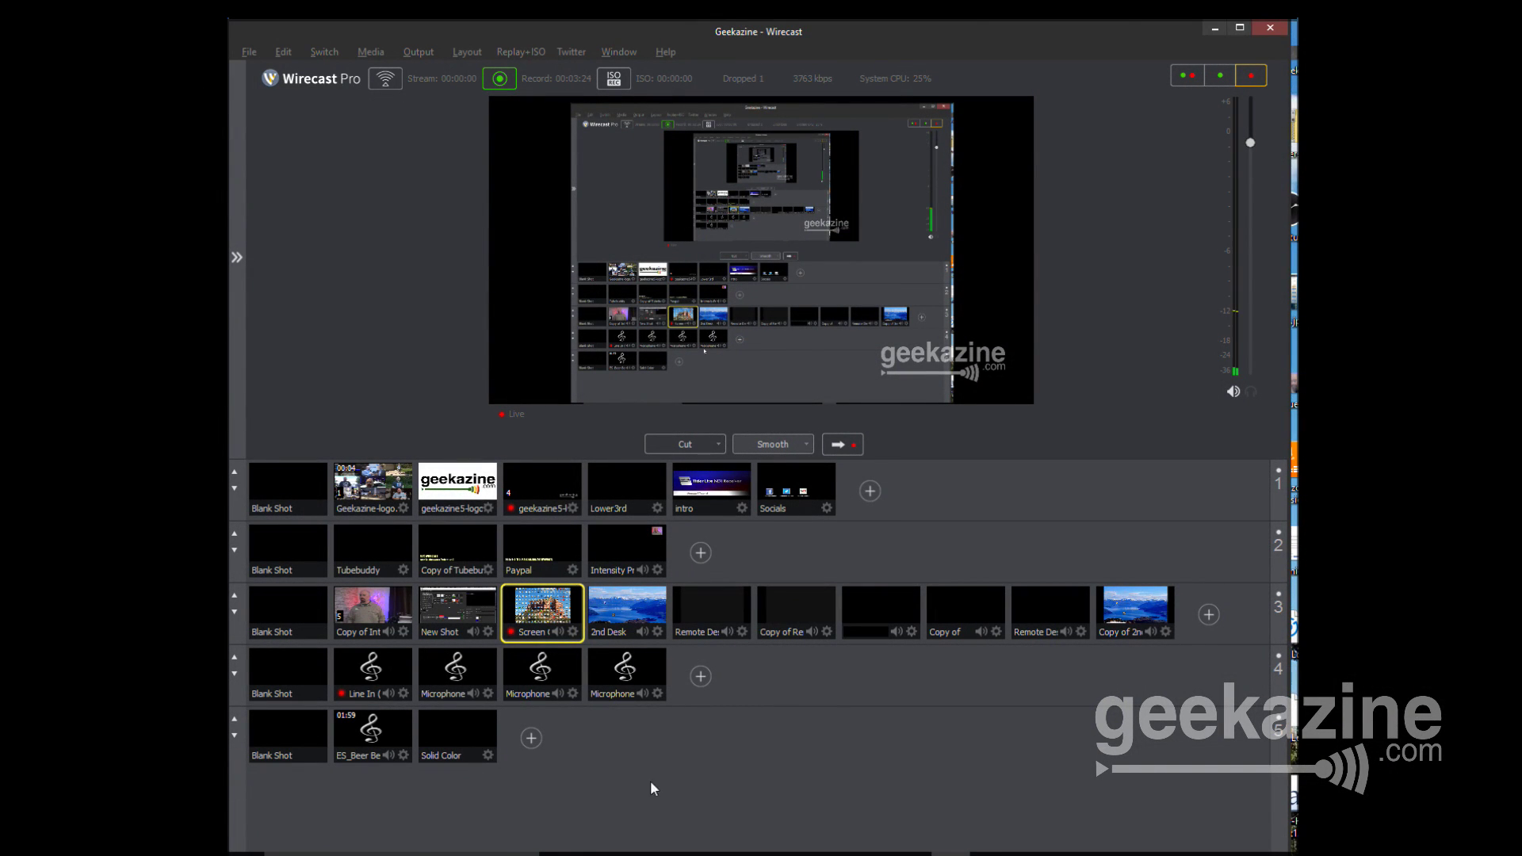
# Add a Titler Live NDI Receiver shot to layer 2, using TOOL (01) as its NDI source
pyautogui.click(701, 554)
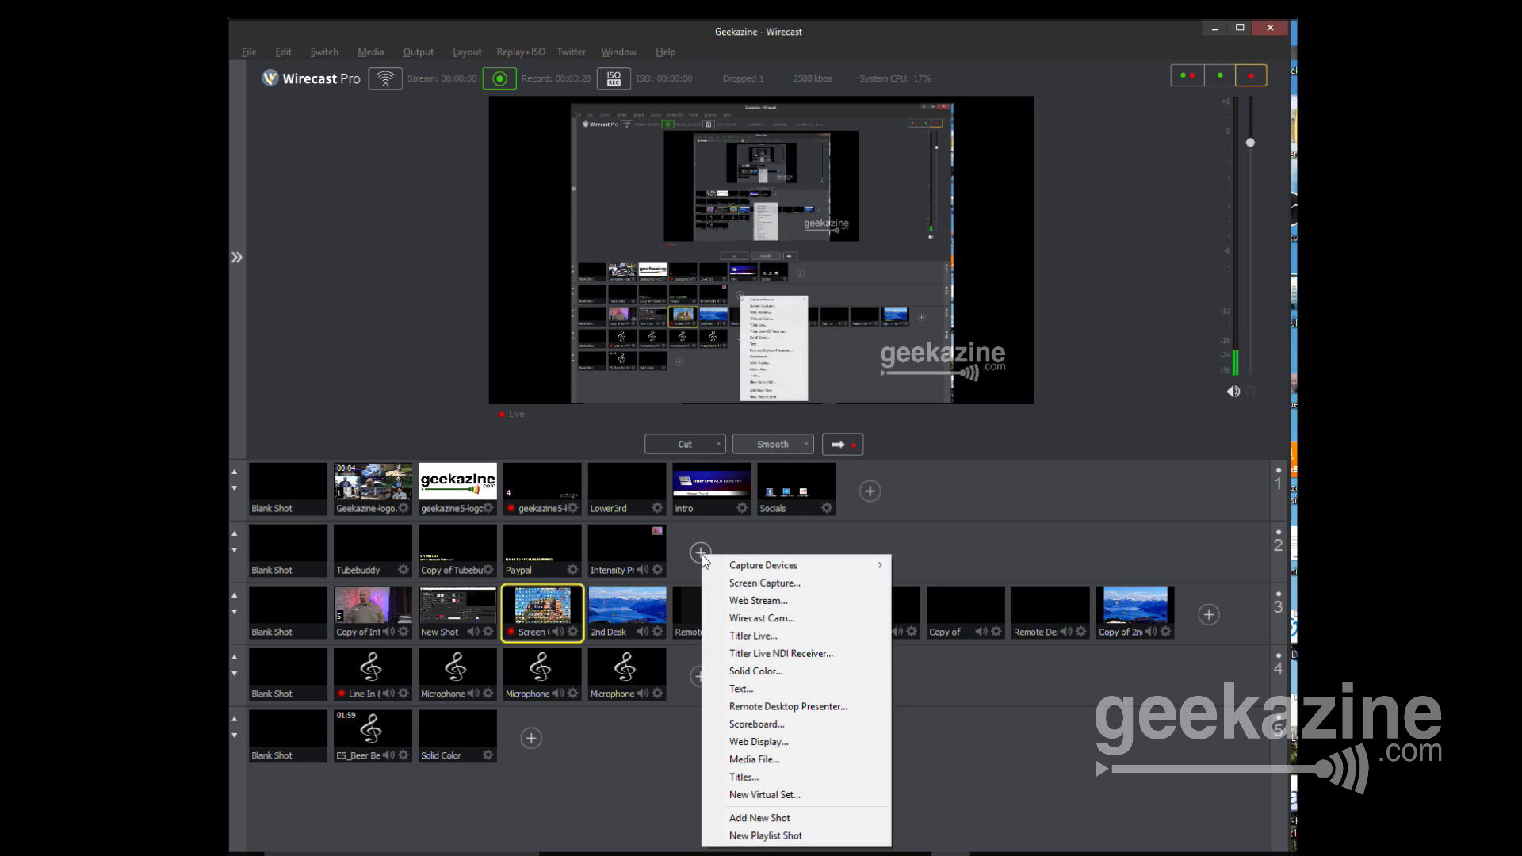
pyautogui.click(748, 655)
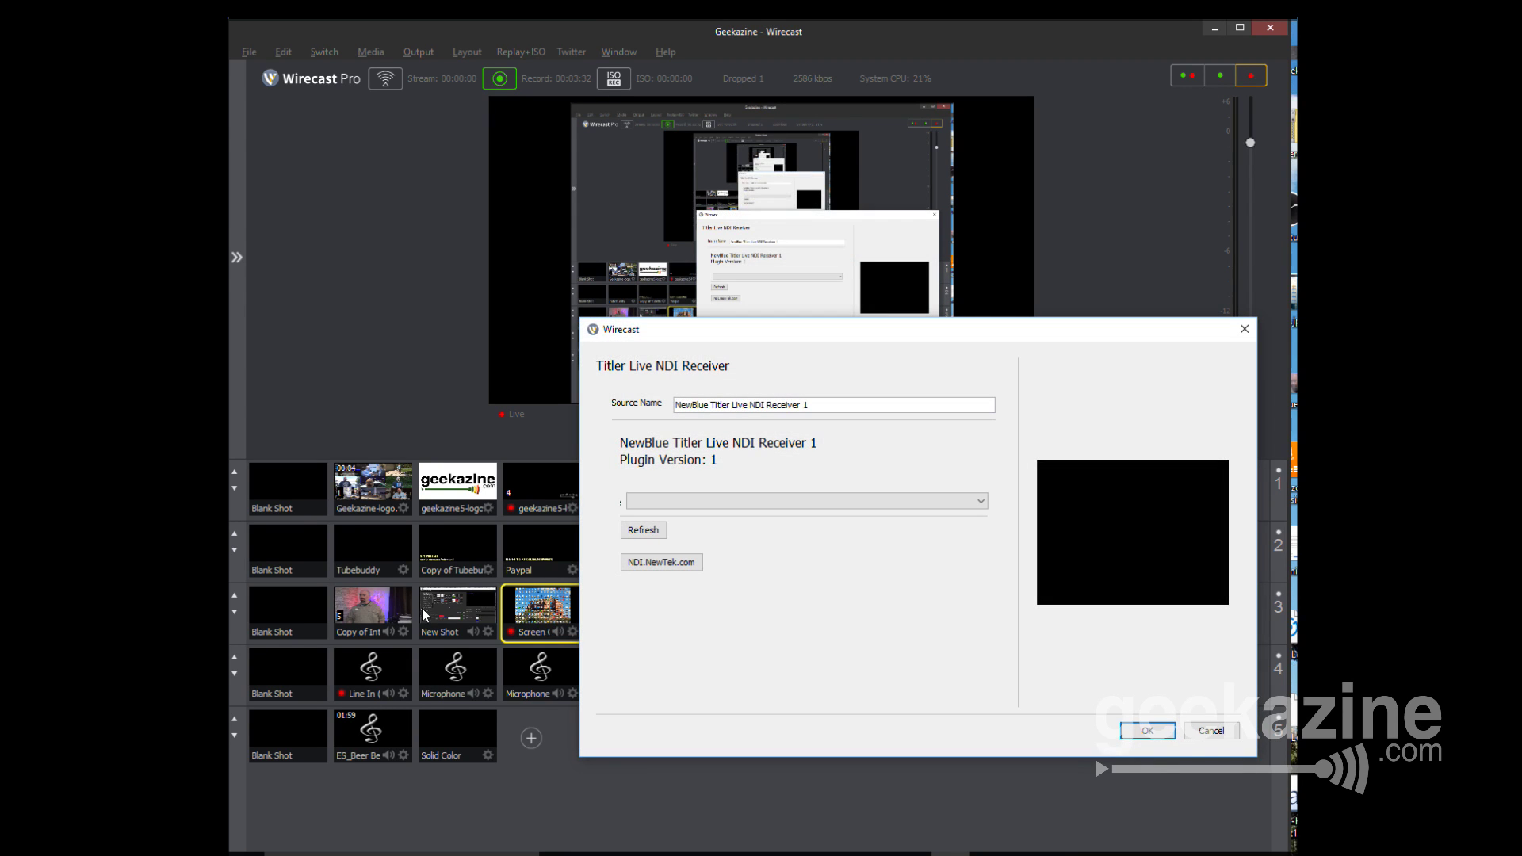
pyautogui.moveTo(988, 336); pyautogui.dragTo(834, 116)
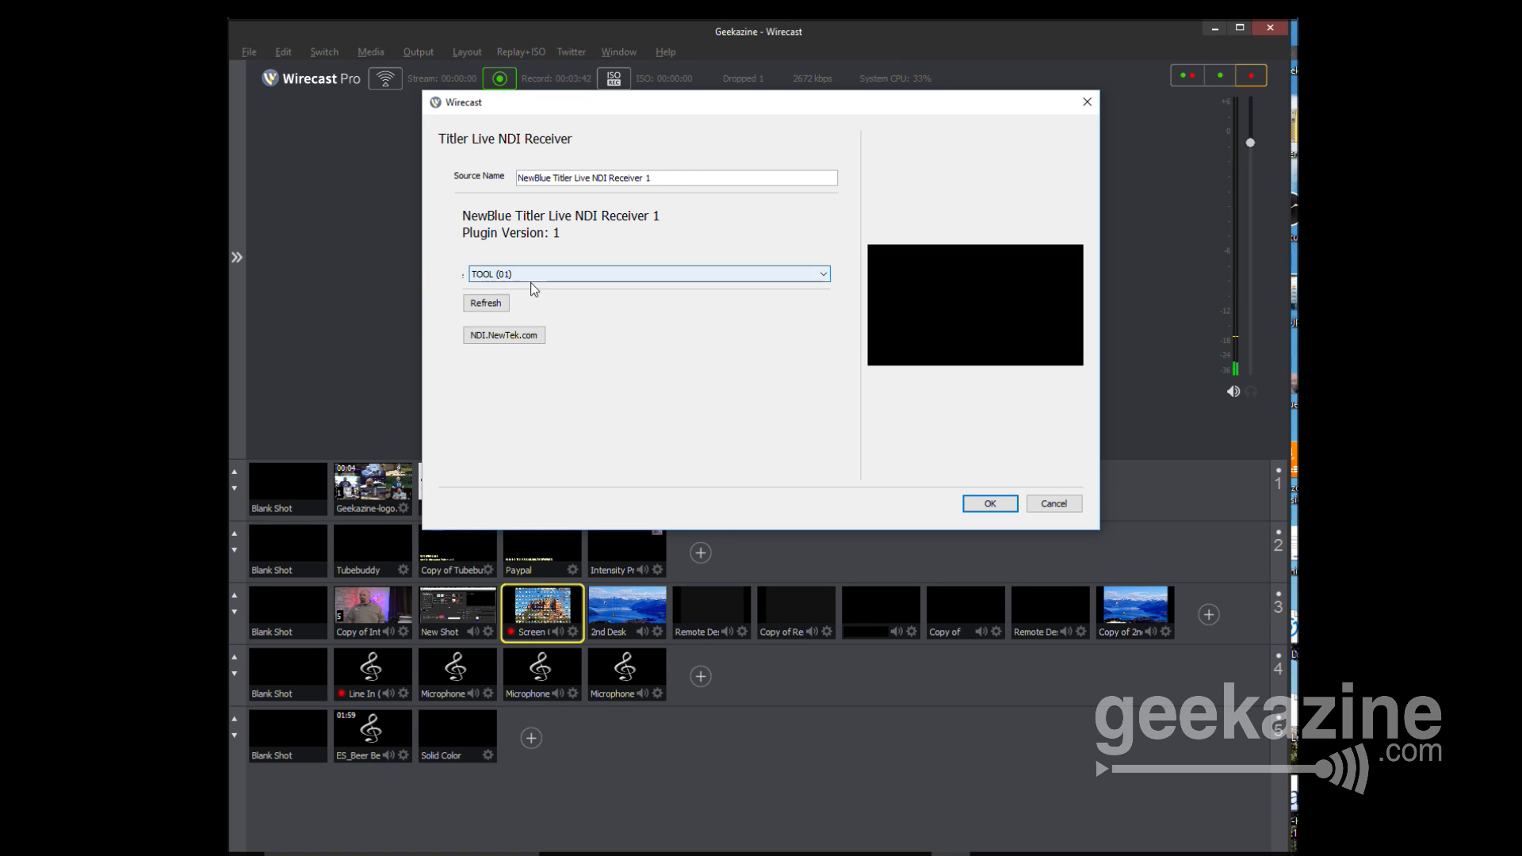
pyautogui.click(827, 275)
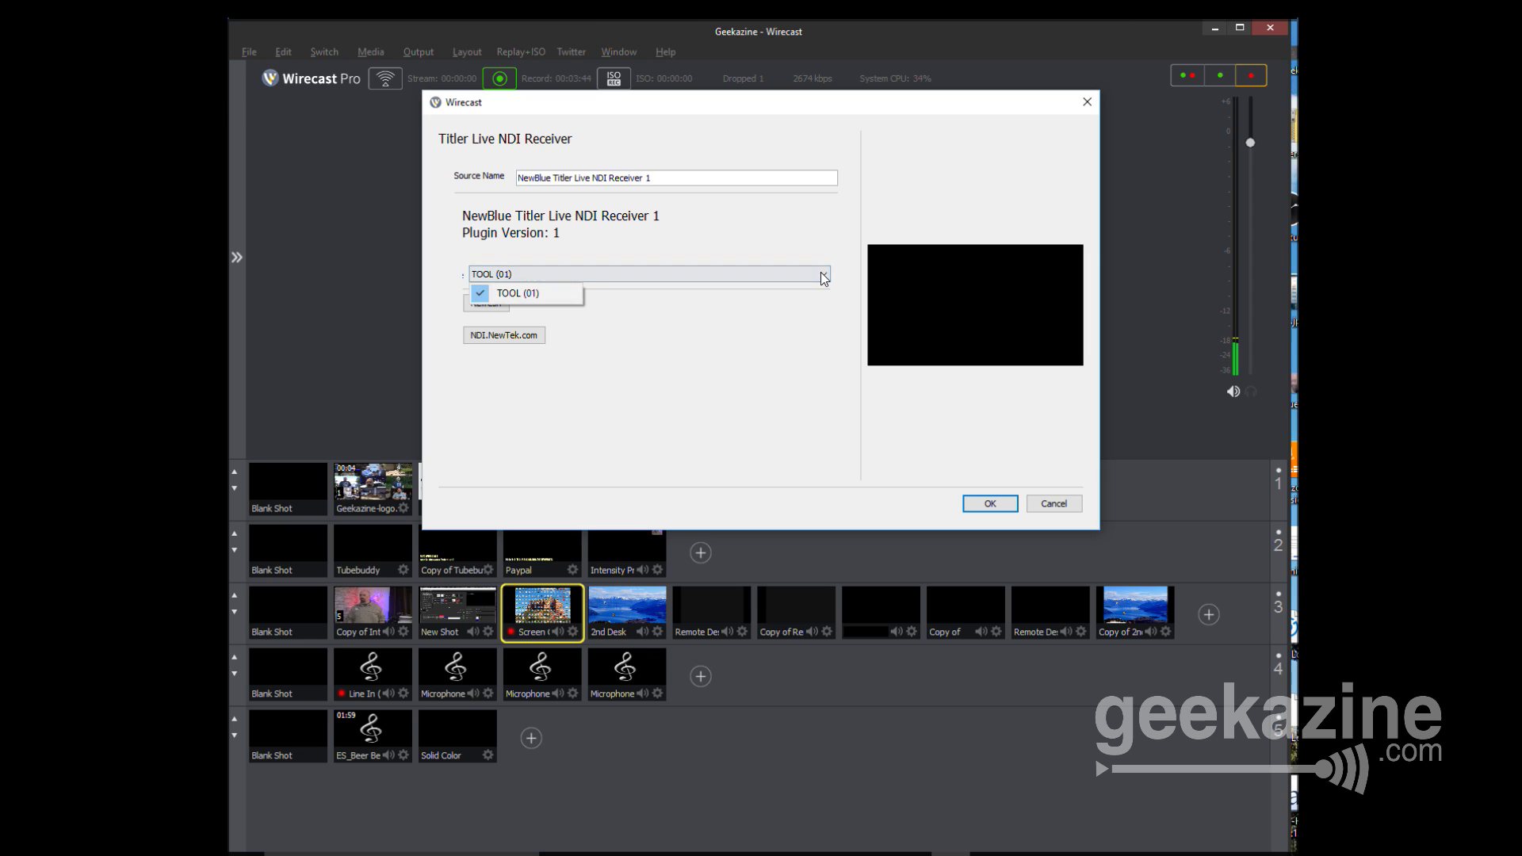
pyautogui.click(798, 245)
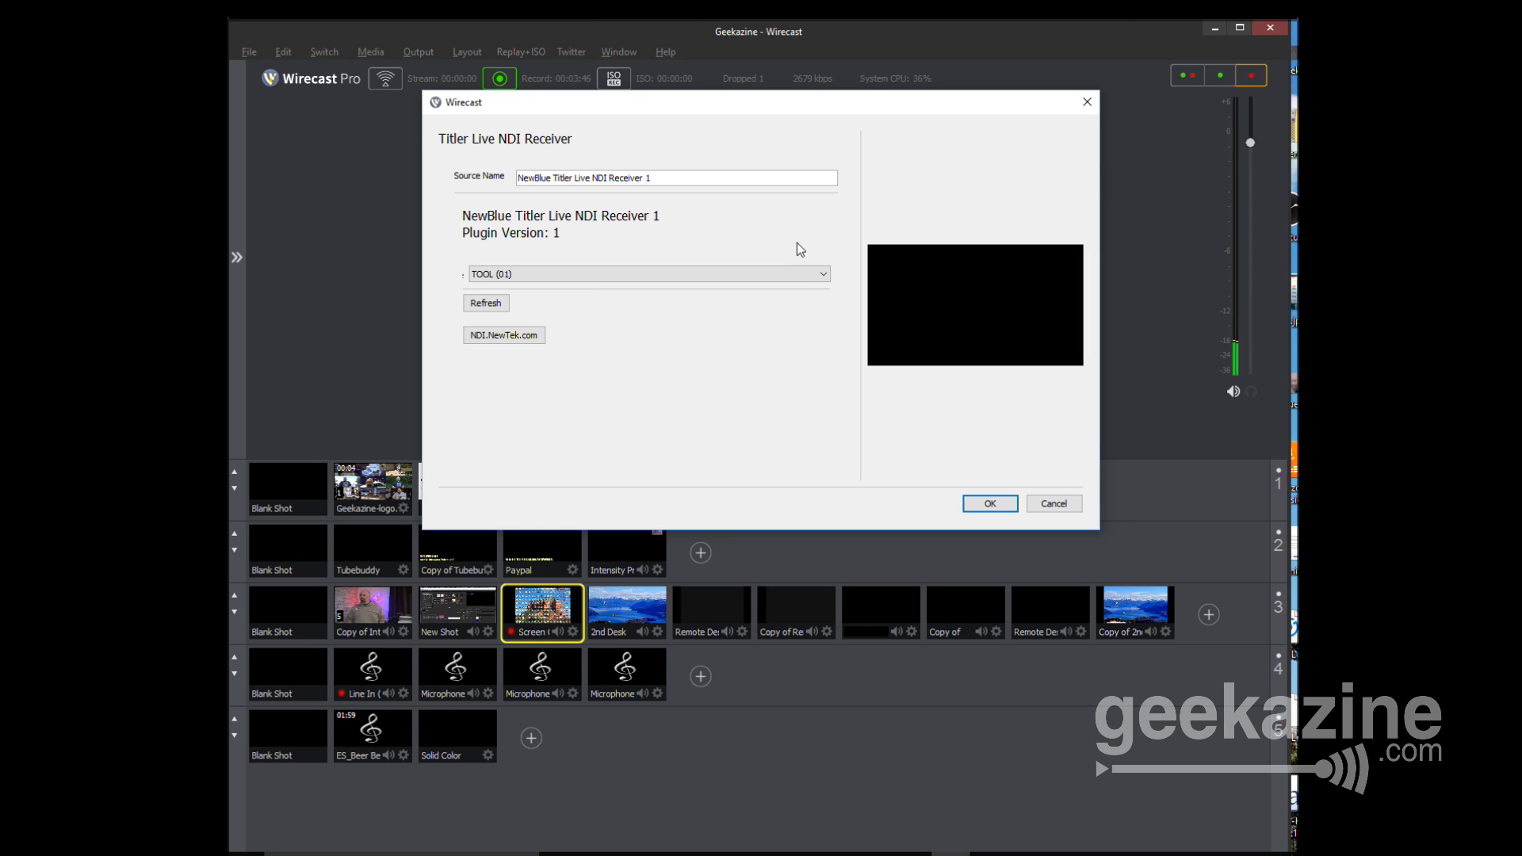
pyautogui.click(498, 306)
pyautogui.click(983, 507)
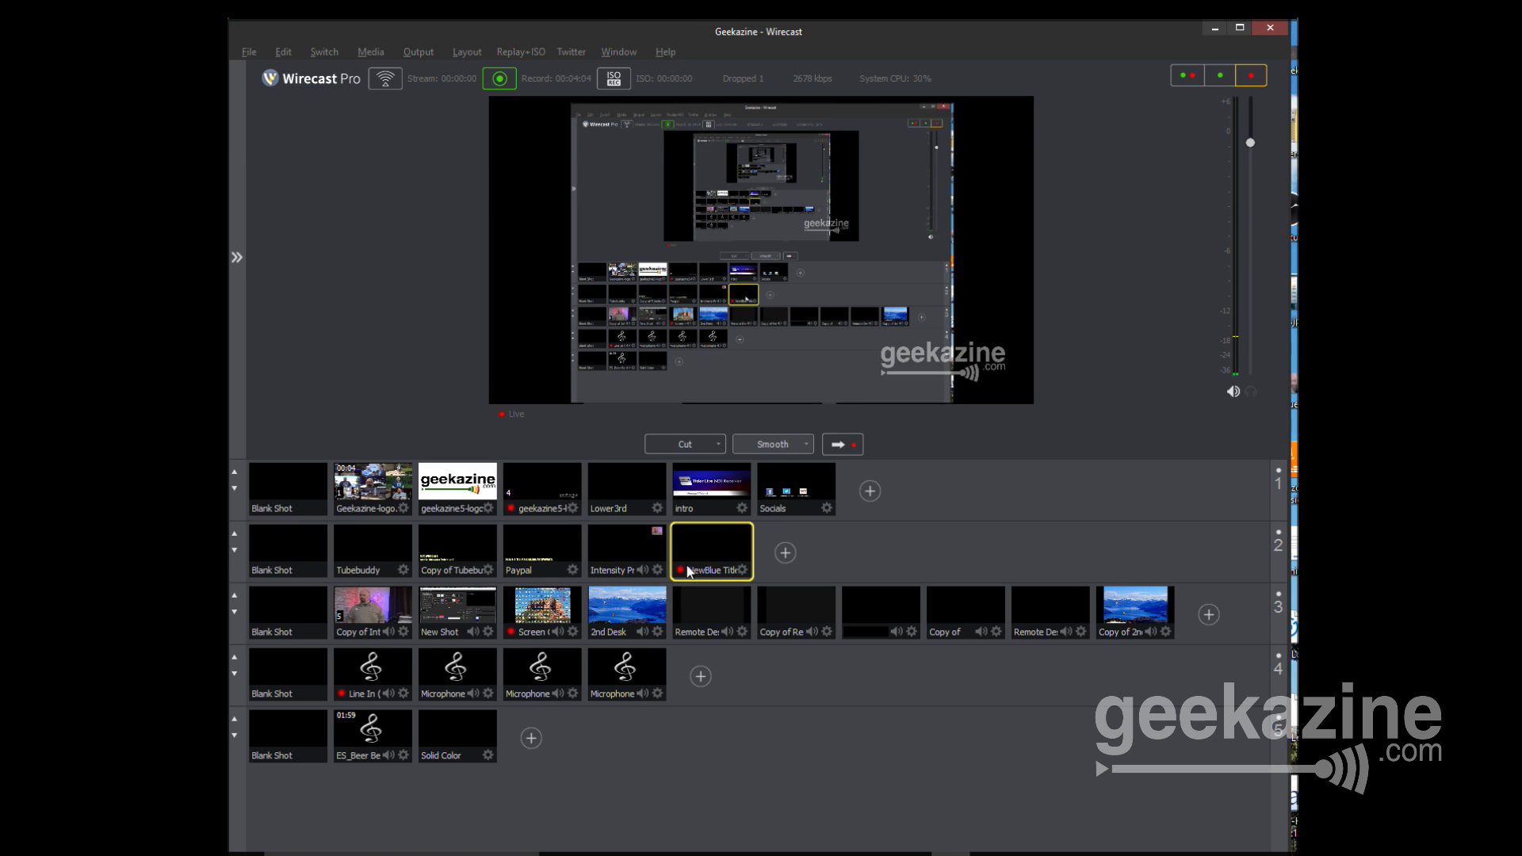
pyautogui.click(367, 611)
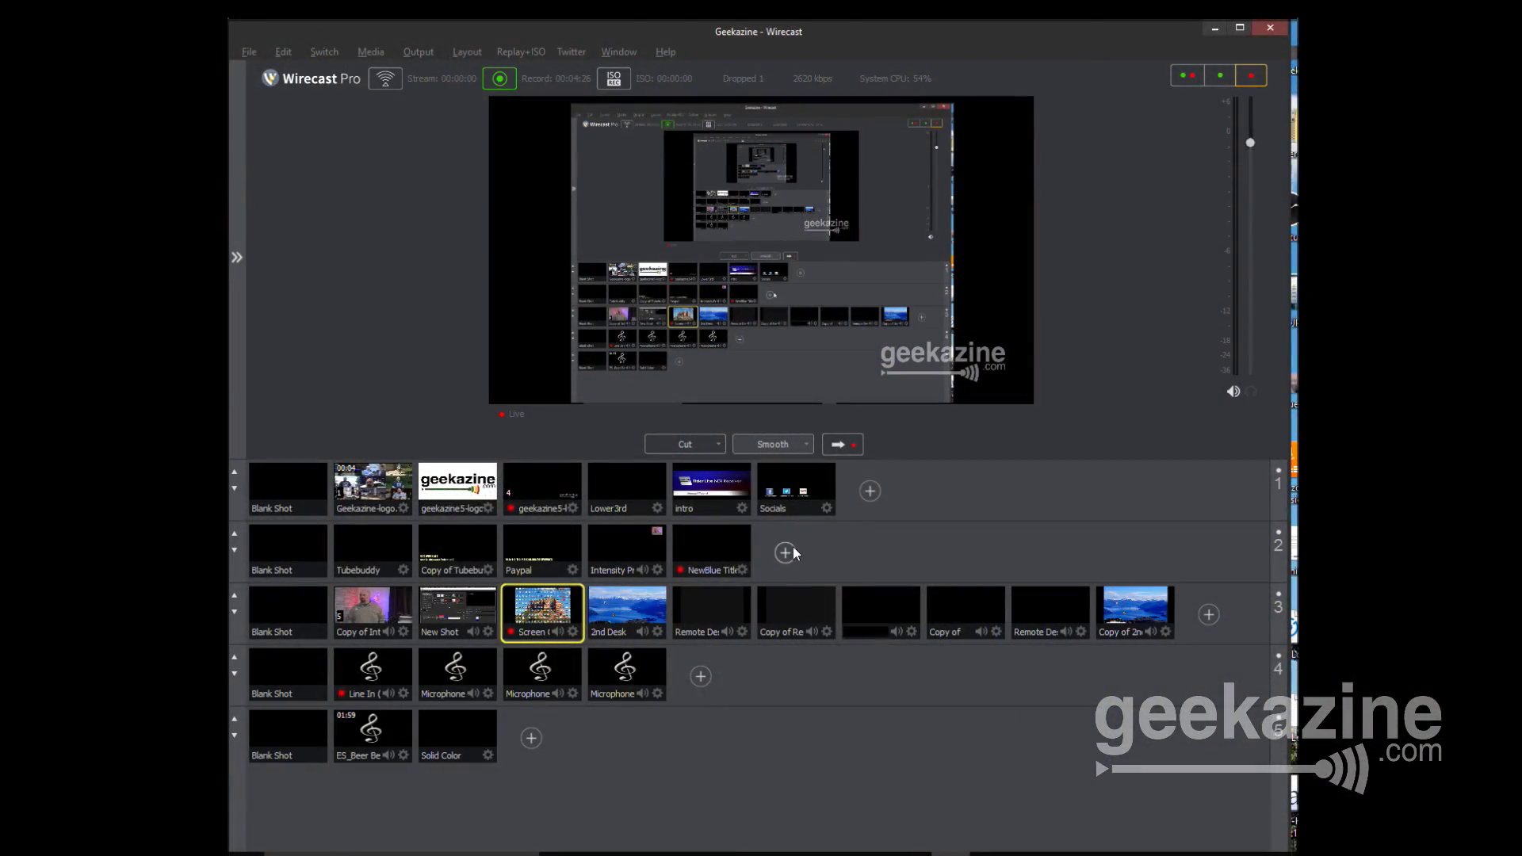
# Add another Titler Live NDI Receiver shot to layer 2 as a new source, using TOOL (02)
pyautogui.click(787, 551)
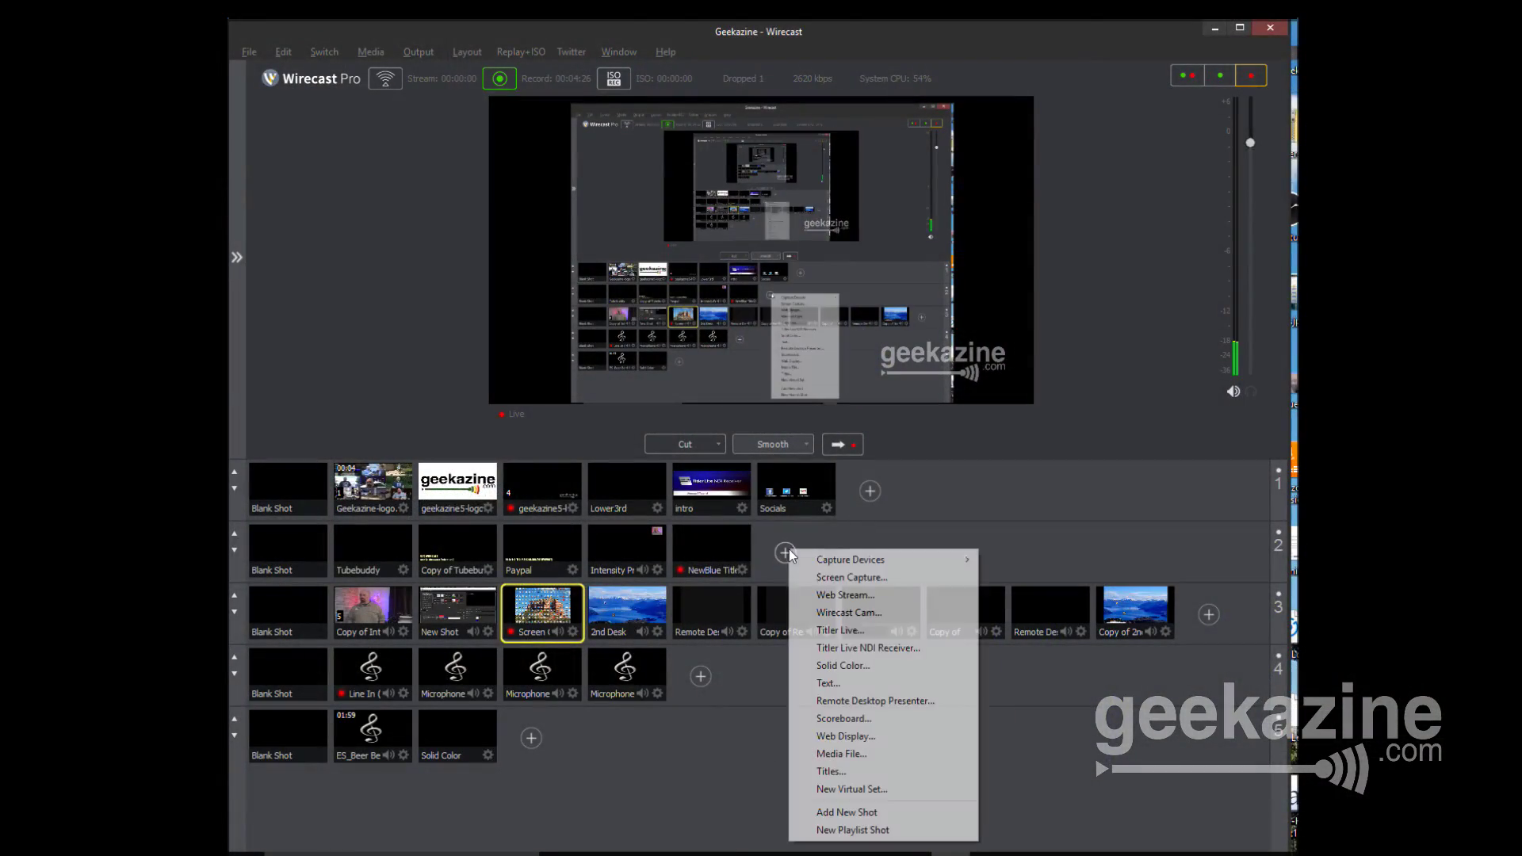
pyautogui.click(831, 648)
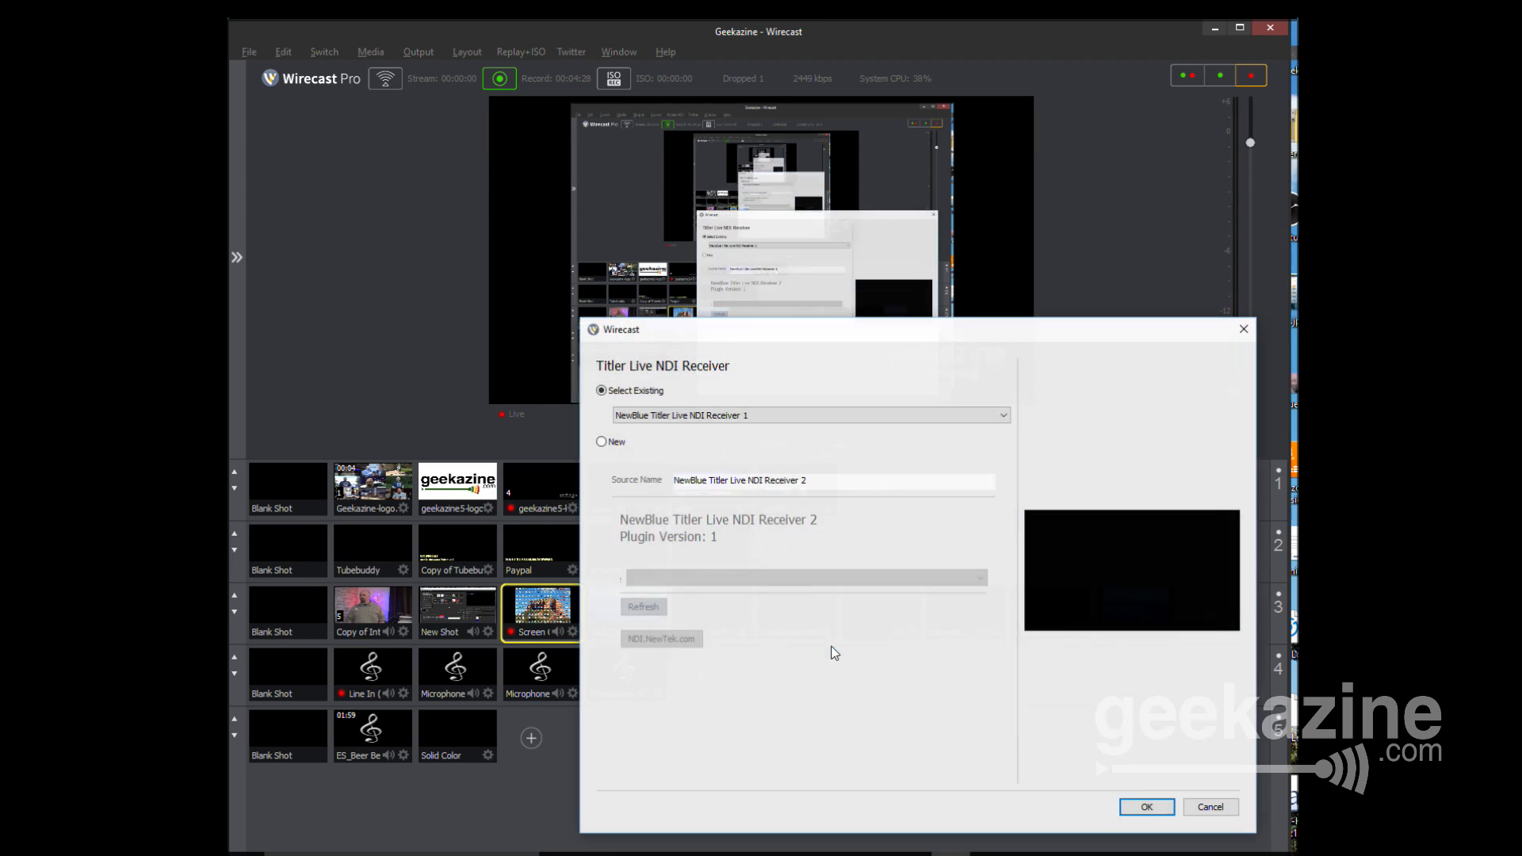
pyautogui.click(1004, 418)
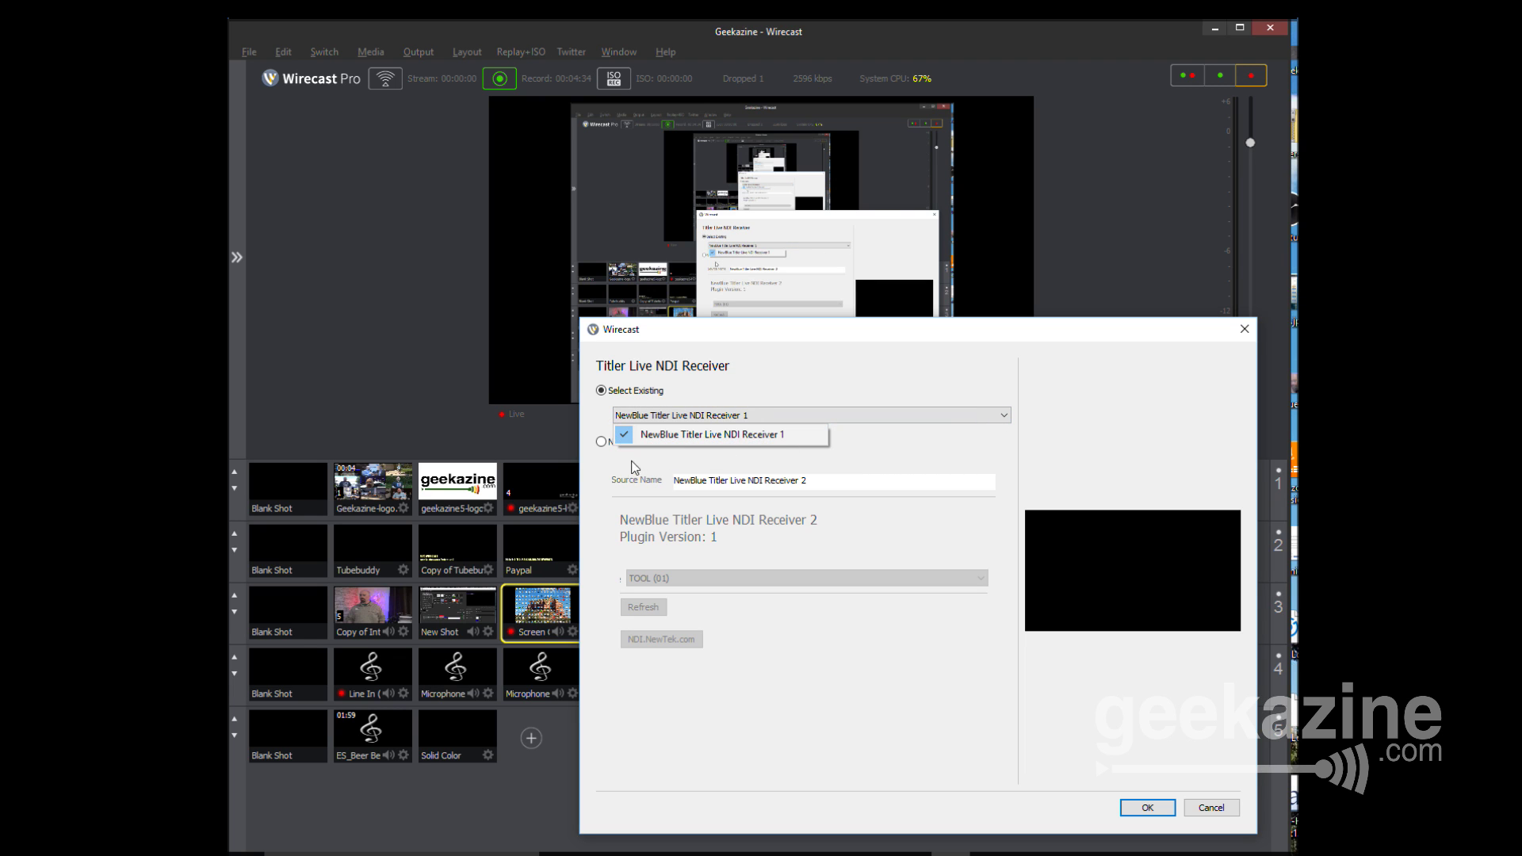
pyautogui.click(600, 443)
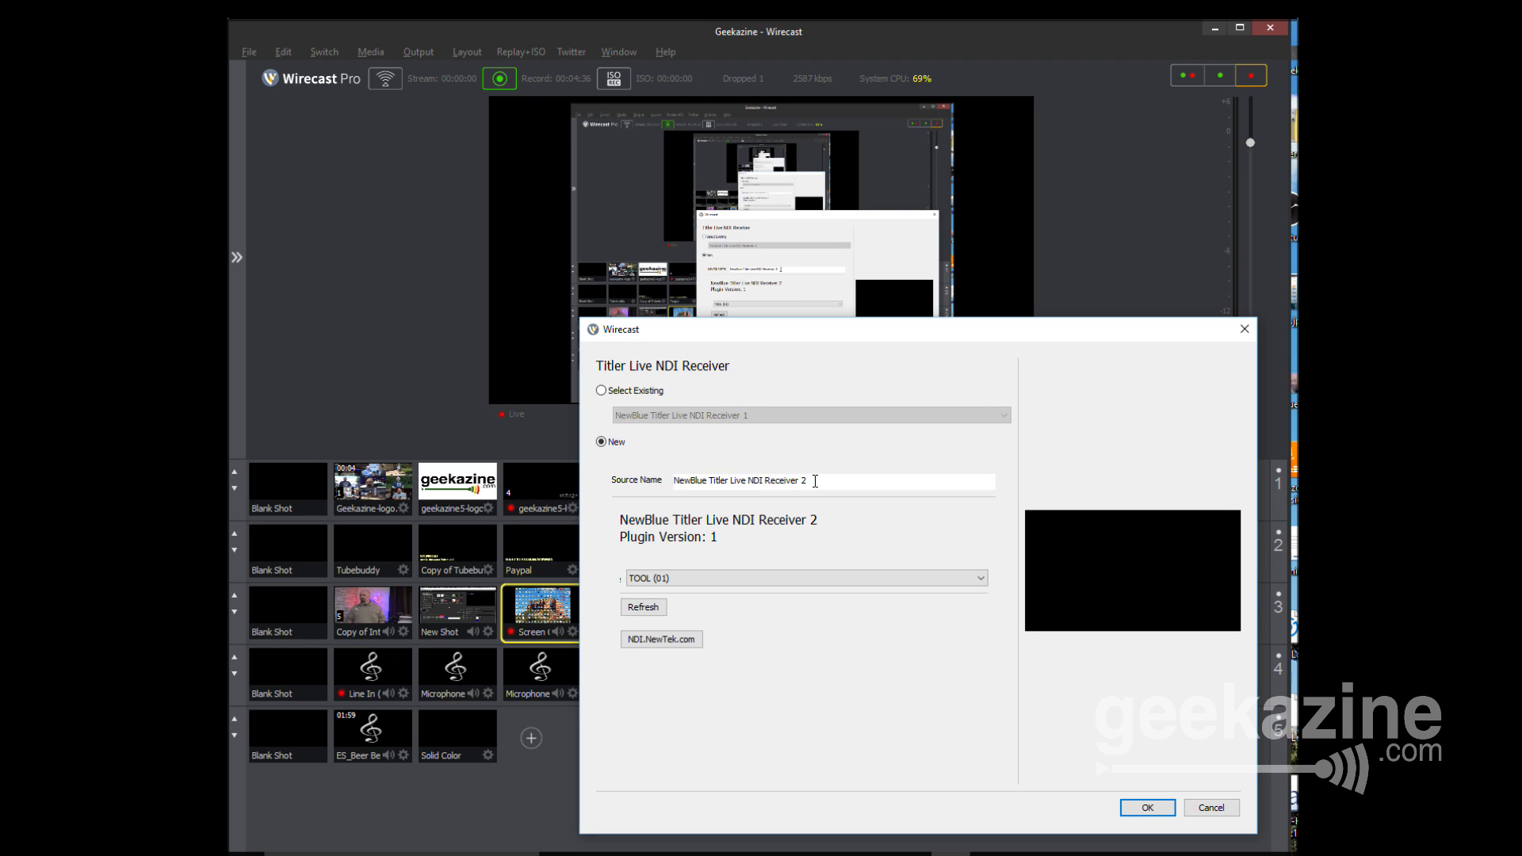
pyautogui.click(982, 578)
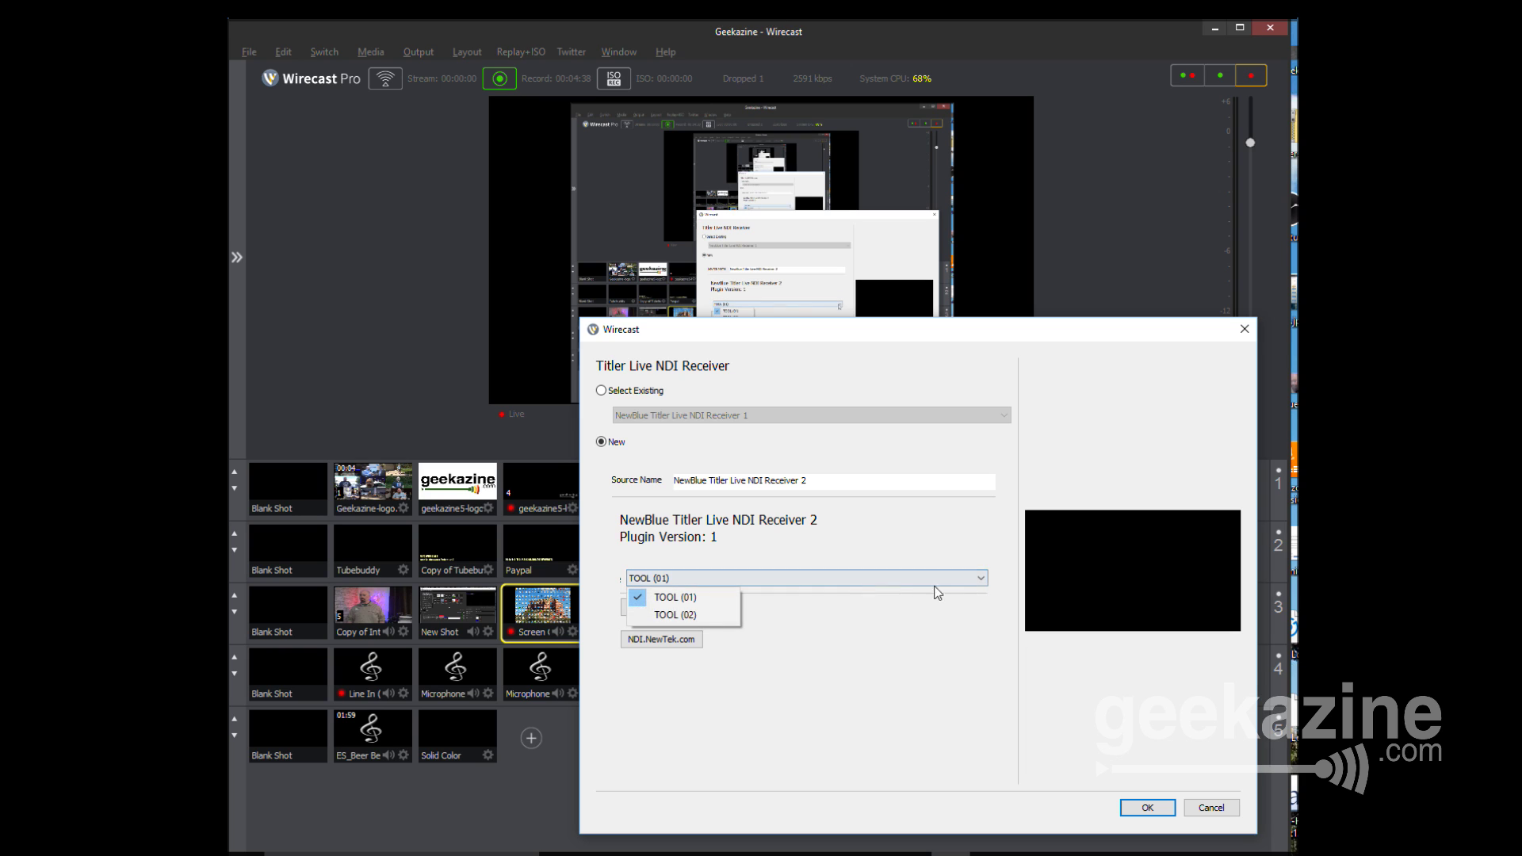
pyautogui.click(690, 616)
pyautogui.click(655, 611)
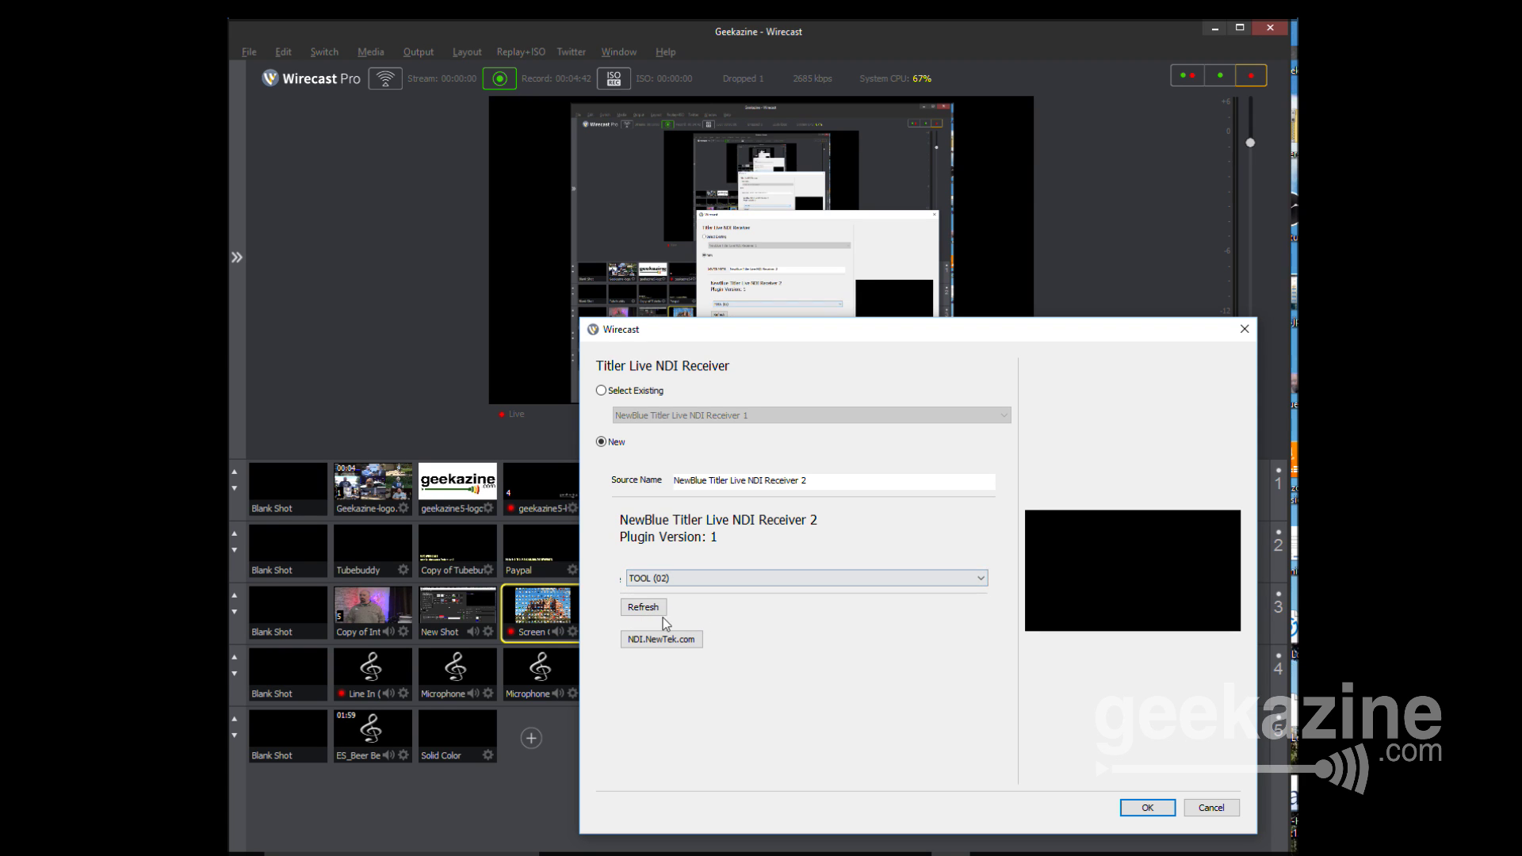
pyautogui.click(1147, 807)
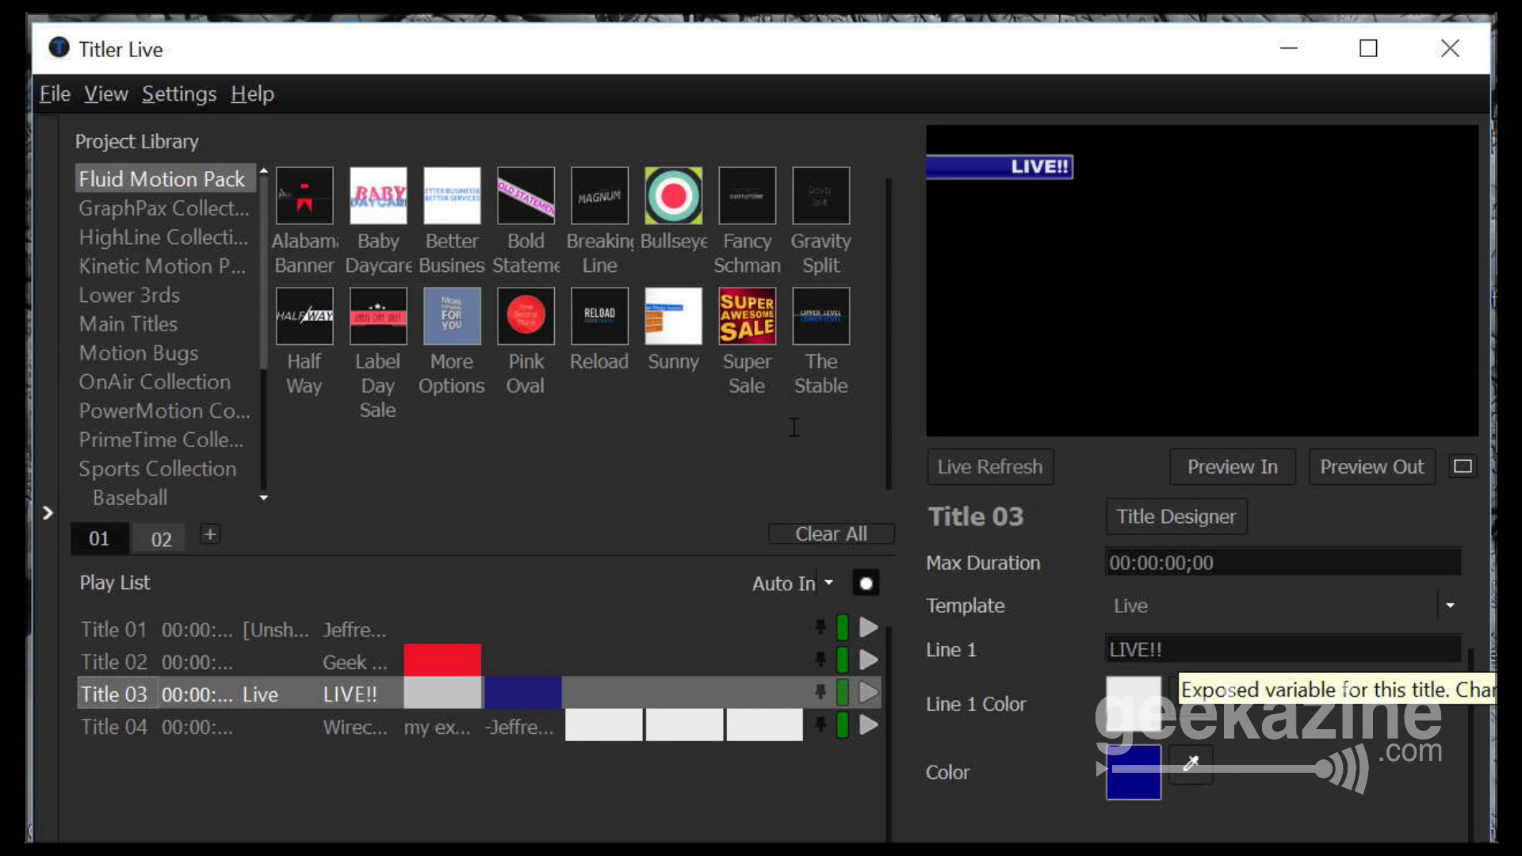
# In Titler Live, play Title 03 in and out once, and set its Line 1 text to "Yes we're live"
pyautogui.press('space')
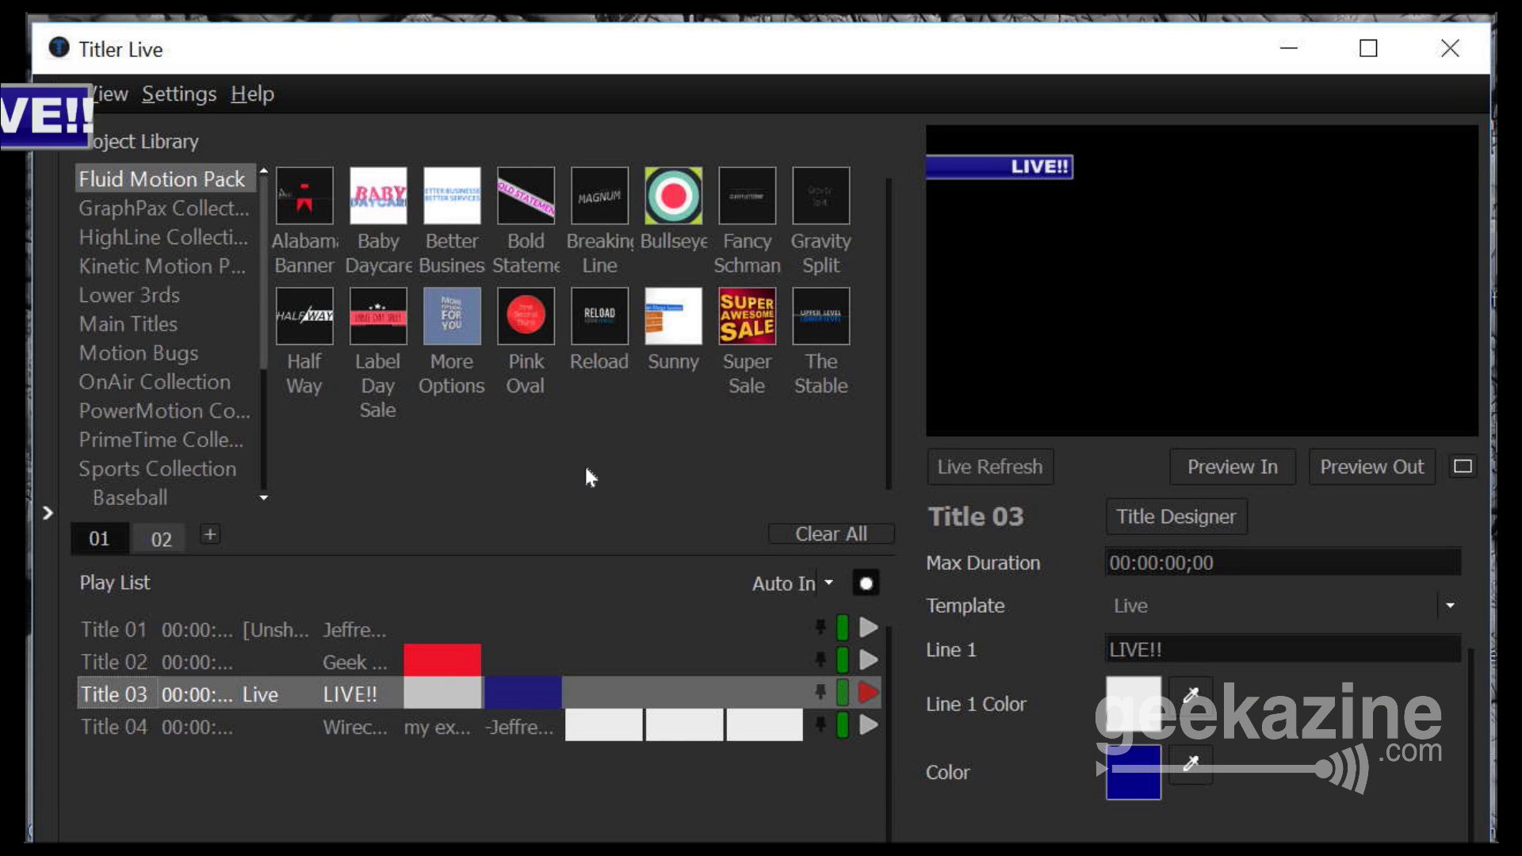
pyautogui.press('space')
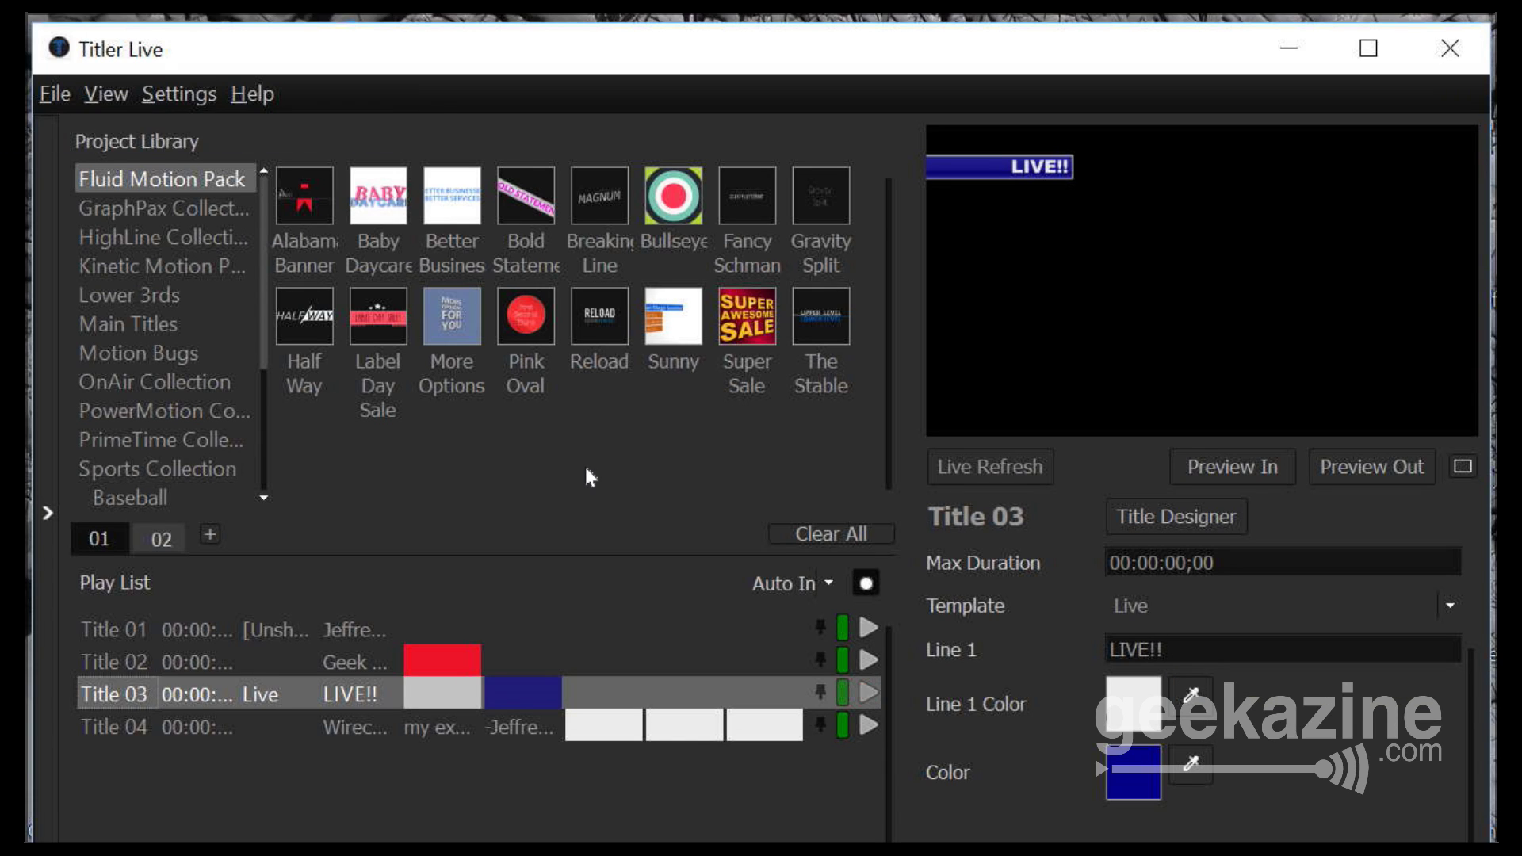
pyautogui.press('Tab')
pyautogui.press('Tab')
pyautogui.write("Yes we're live")
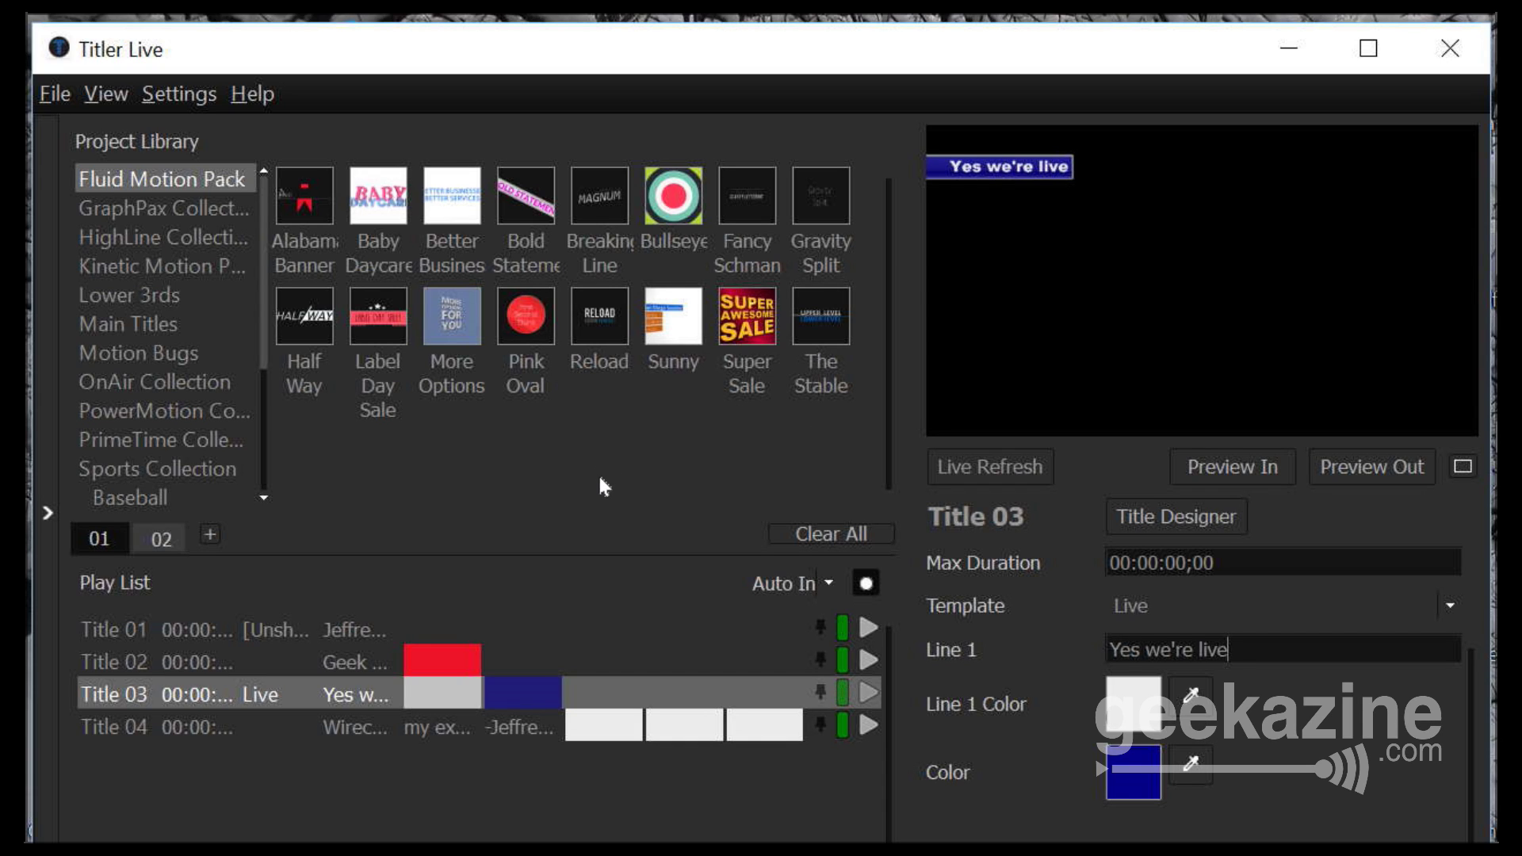
# Play the edited Title 03 in and out, and bring it back on air as a pinned title
pyautogui.press('space')
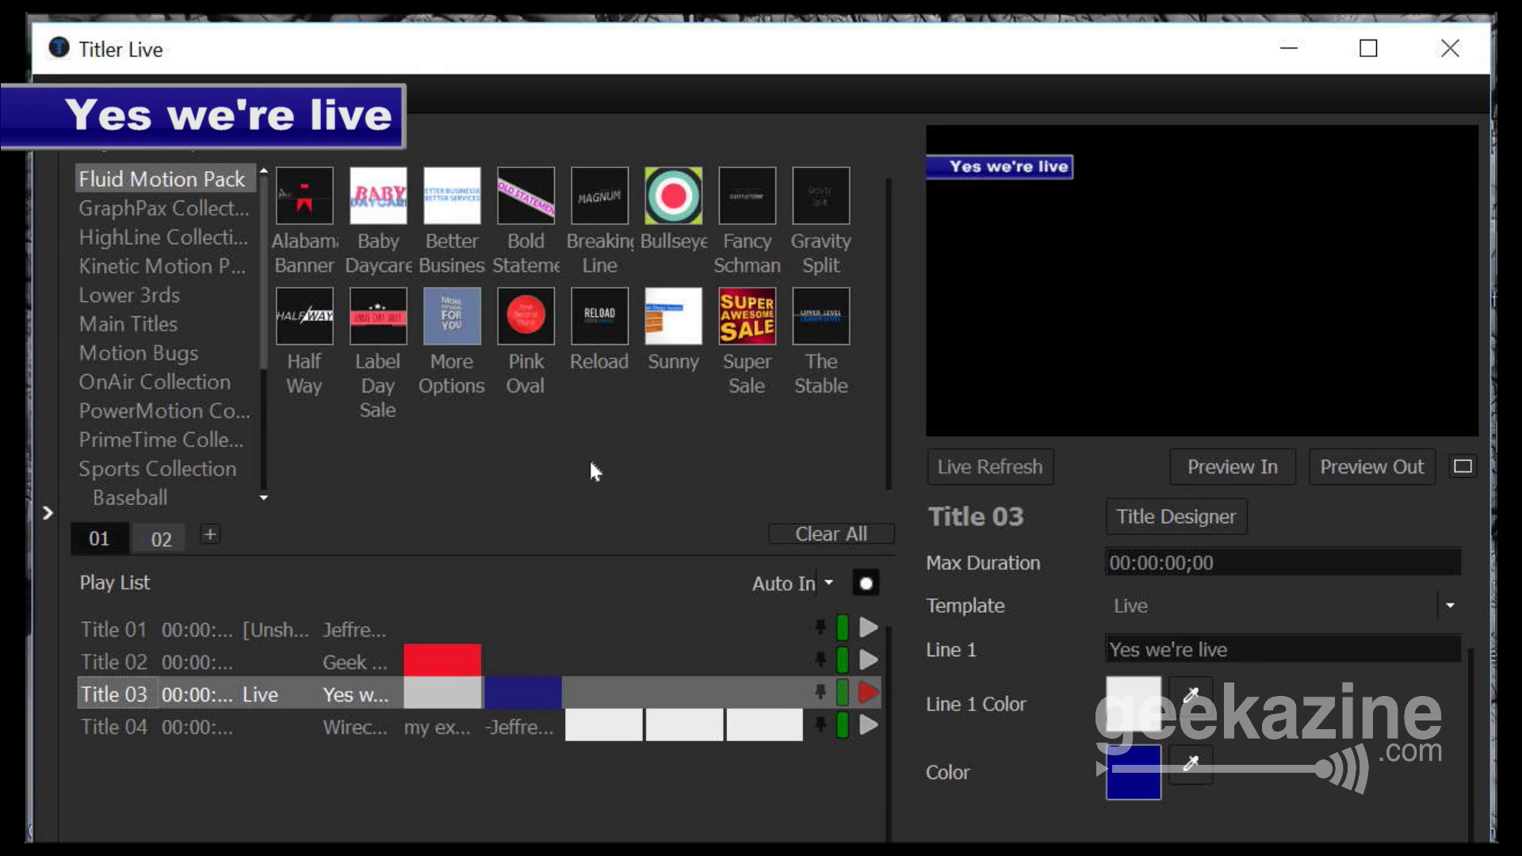
pyautogui.press('space')
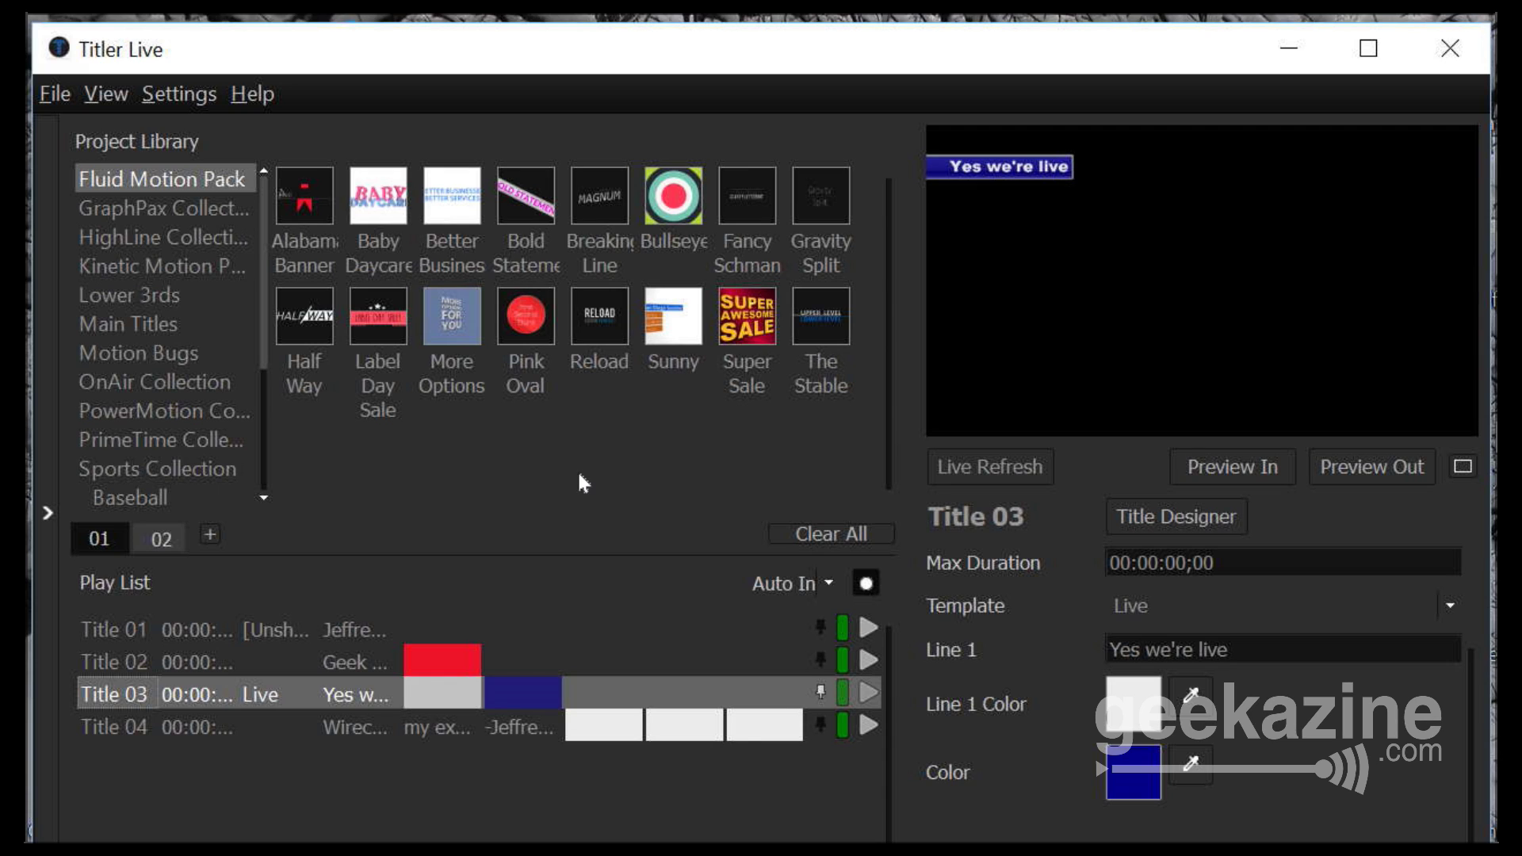
pyautogui.press('space')
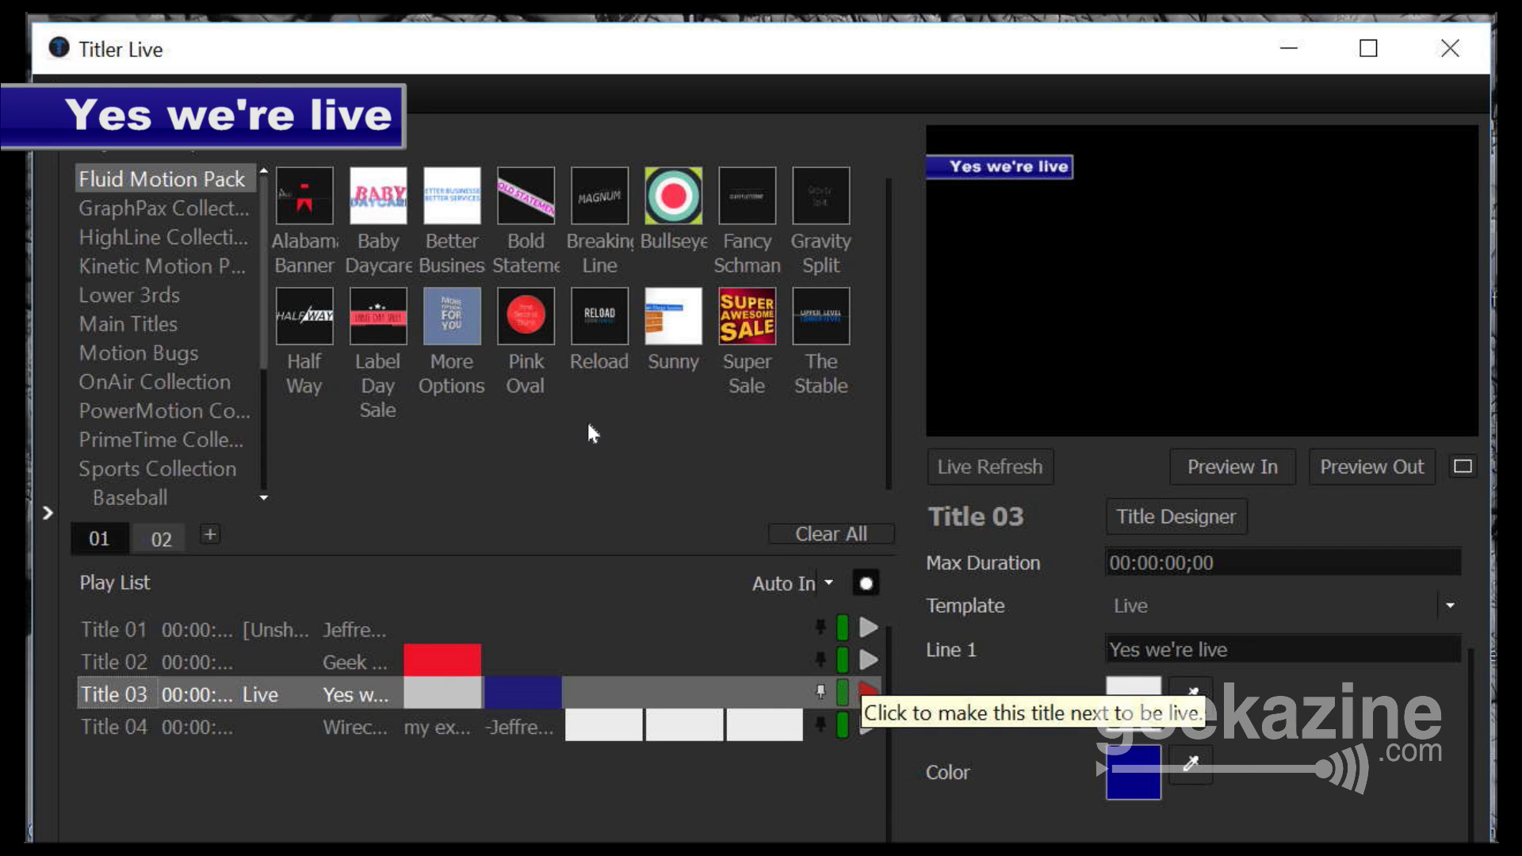
# Play Title 01 and Title 02 in turn over the pinned Title 03, and take Title 02 off air
pyautogui.press('space')
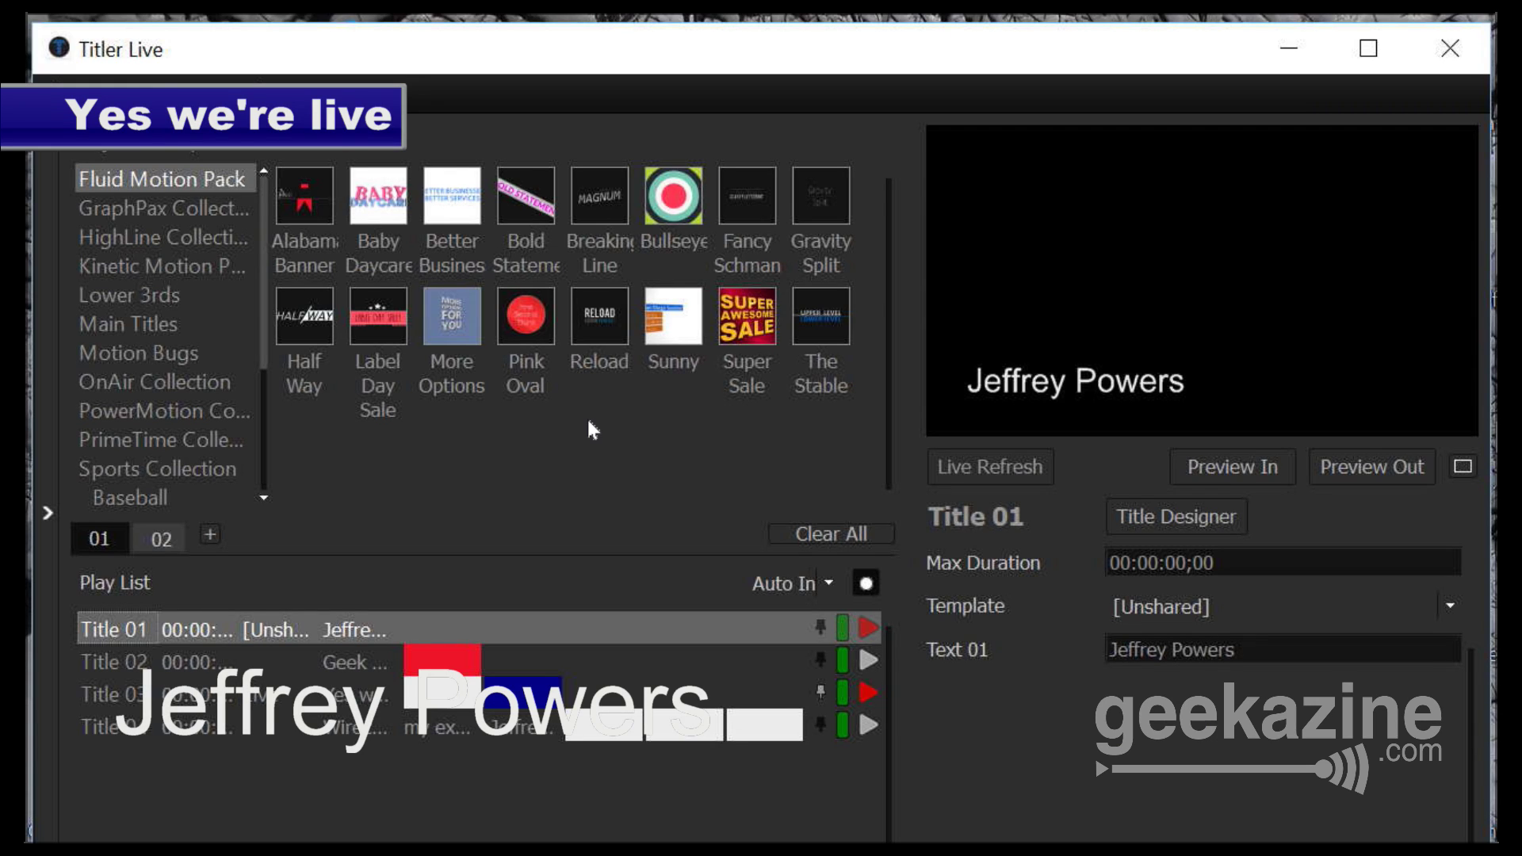
pyautogui.press('space')
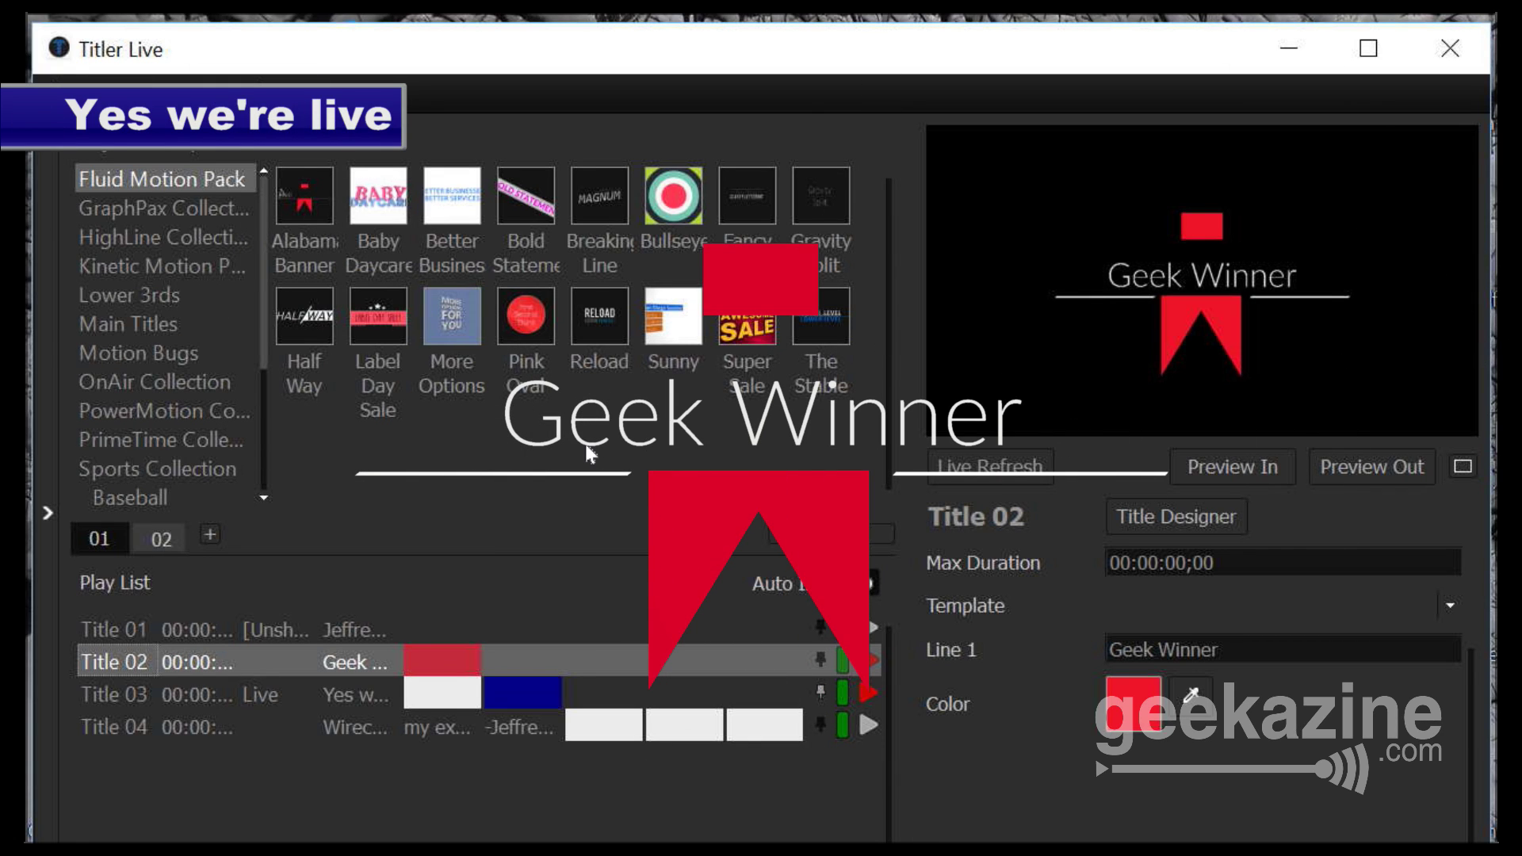
pyautogui.press('space')
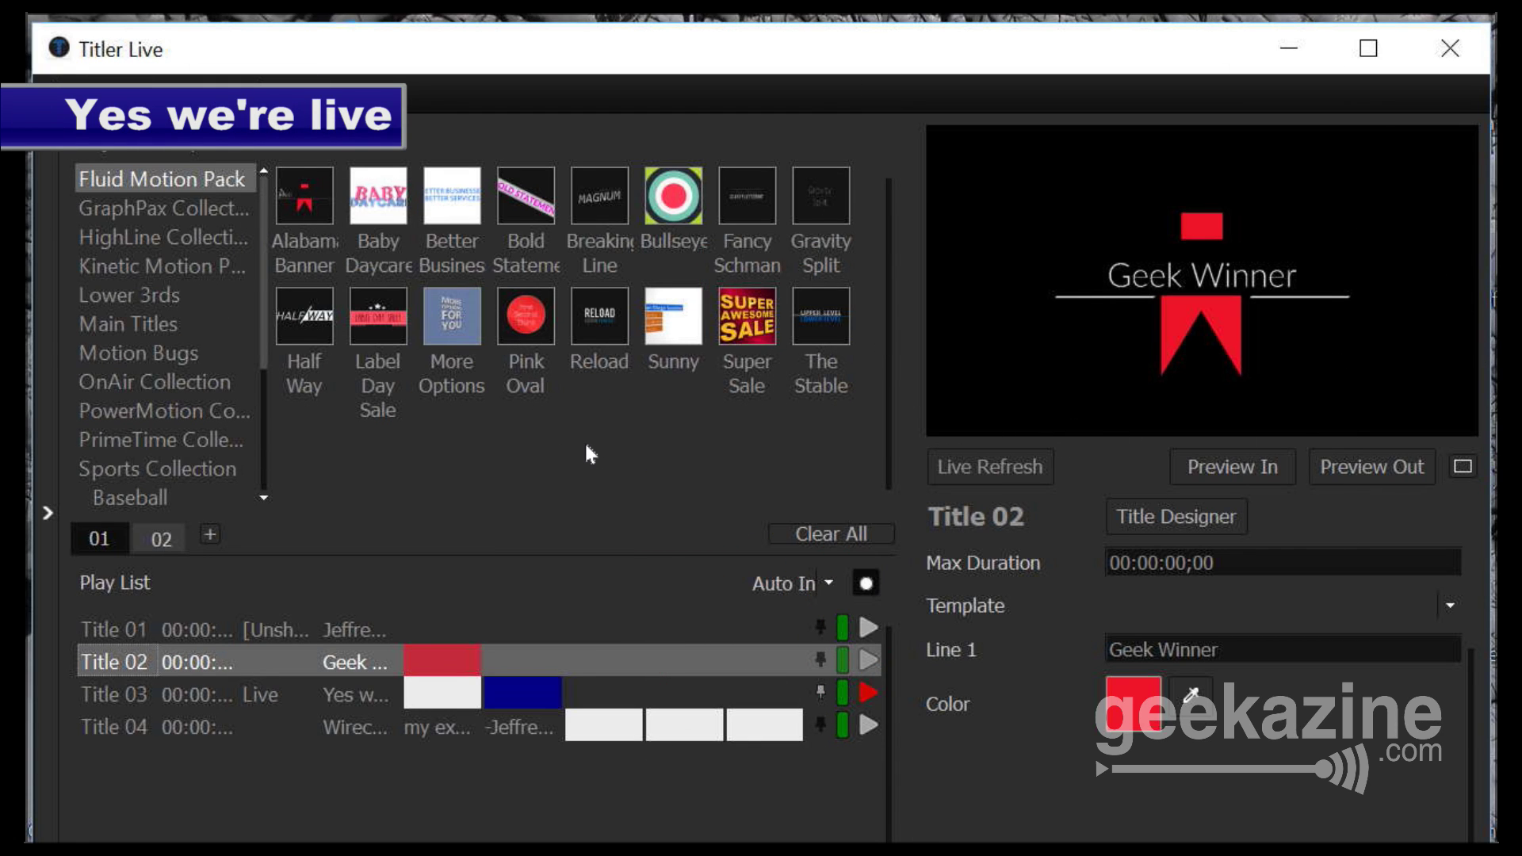
# Put the unpinned Title 03 on air, switch the live title to Title 02, and return to Title 03
pyautogui.press('space')
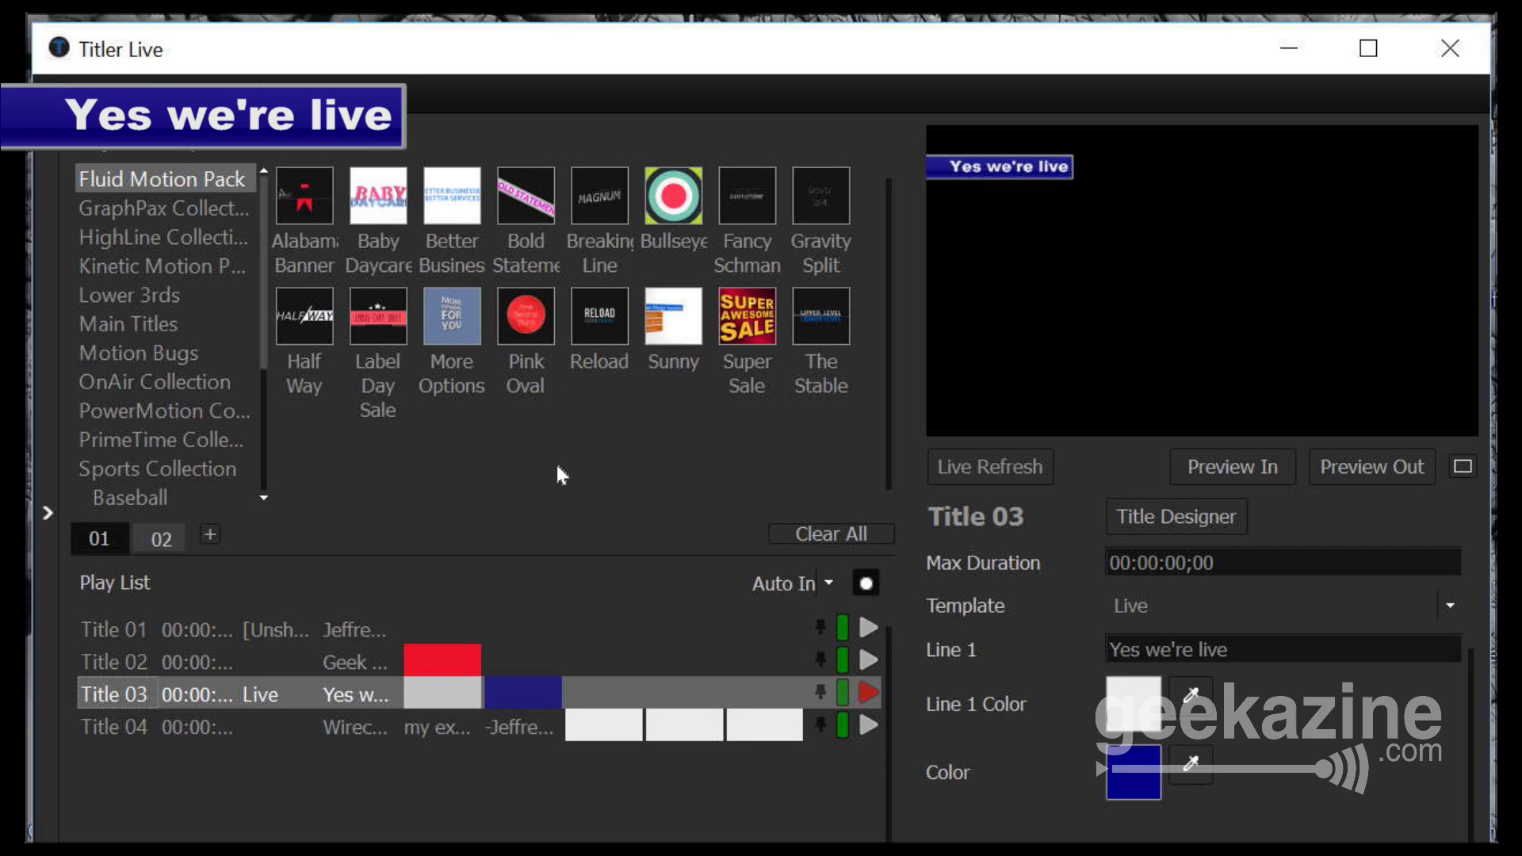
pyautogui.press('Up')
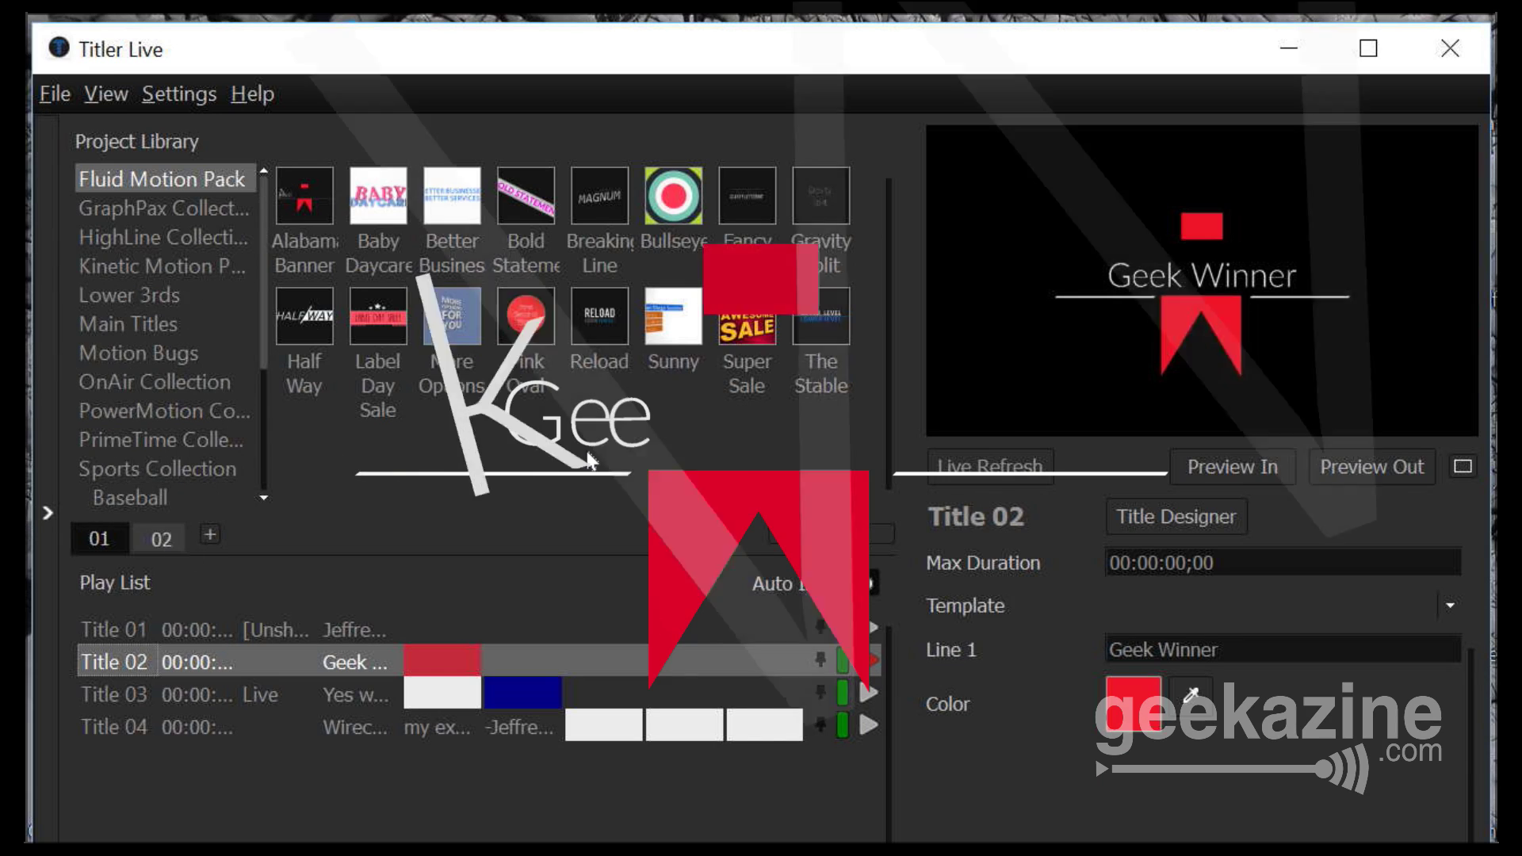
pyautogui.press('Down')
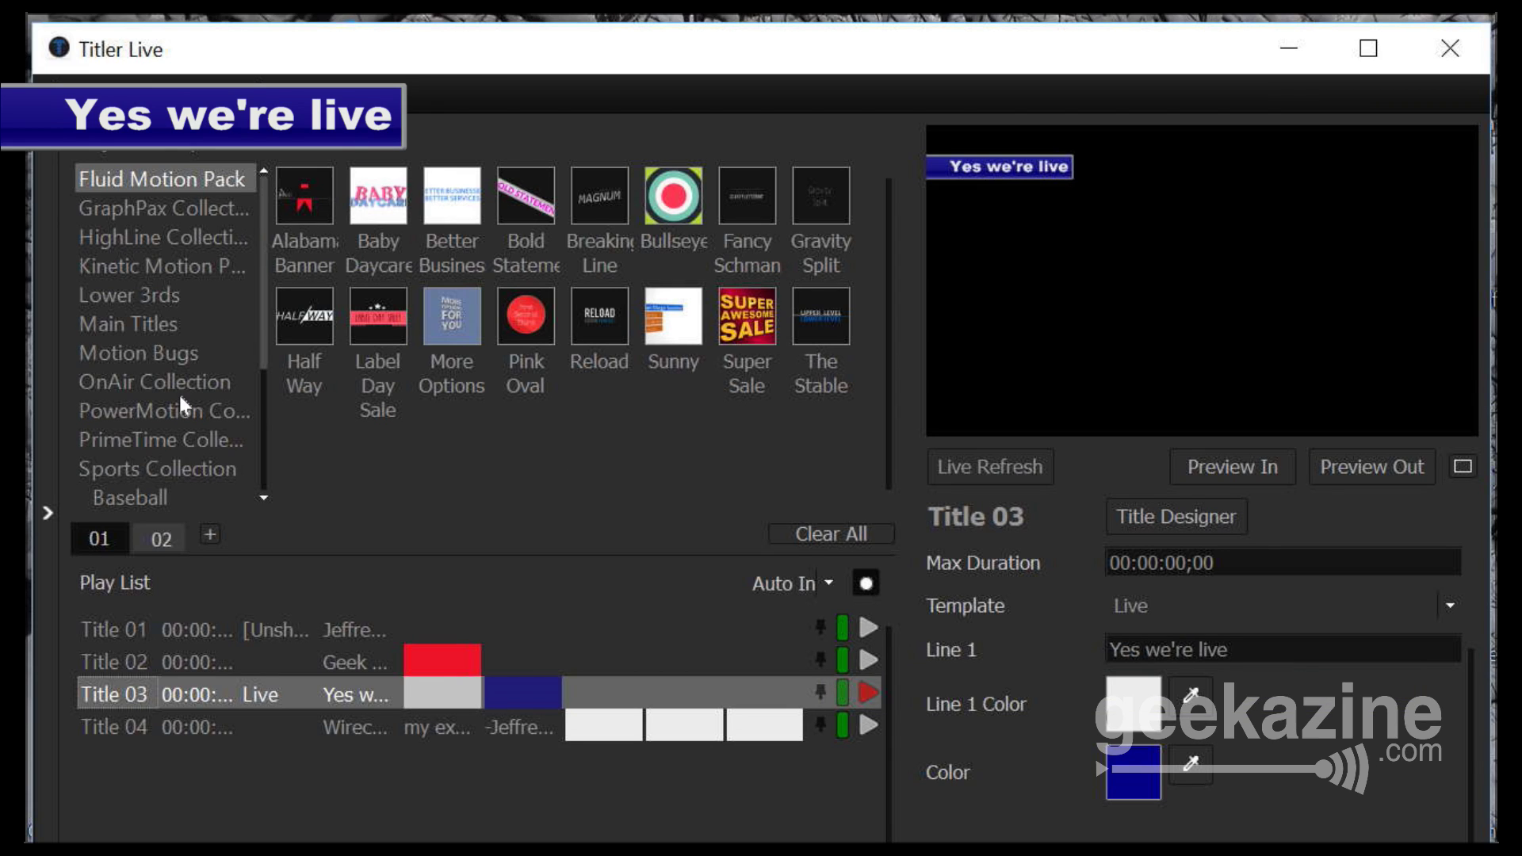
# Switch to play list 02 while Title 03 of play list 01 stays on air
pyautogui.hotkey('ctrl', 'Tab')
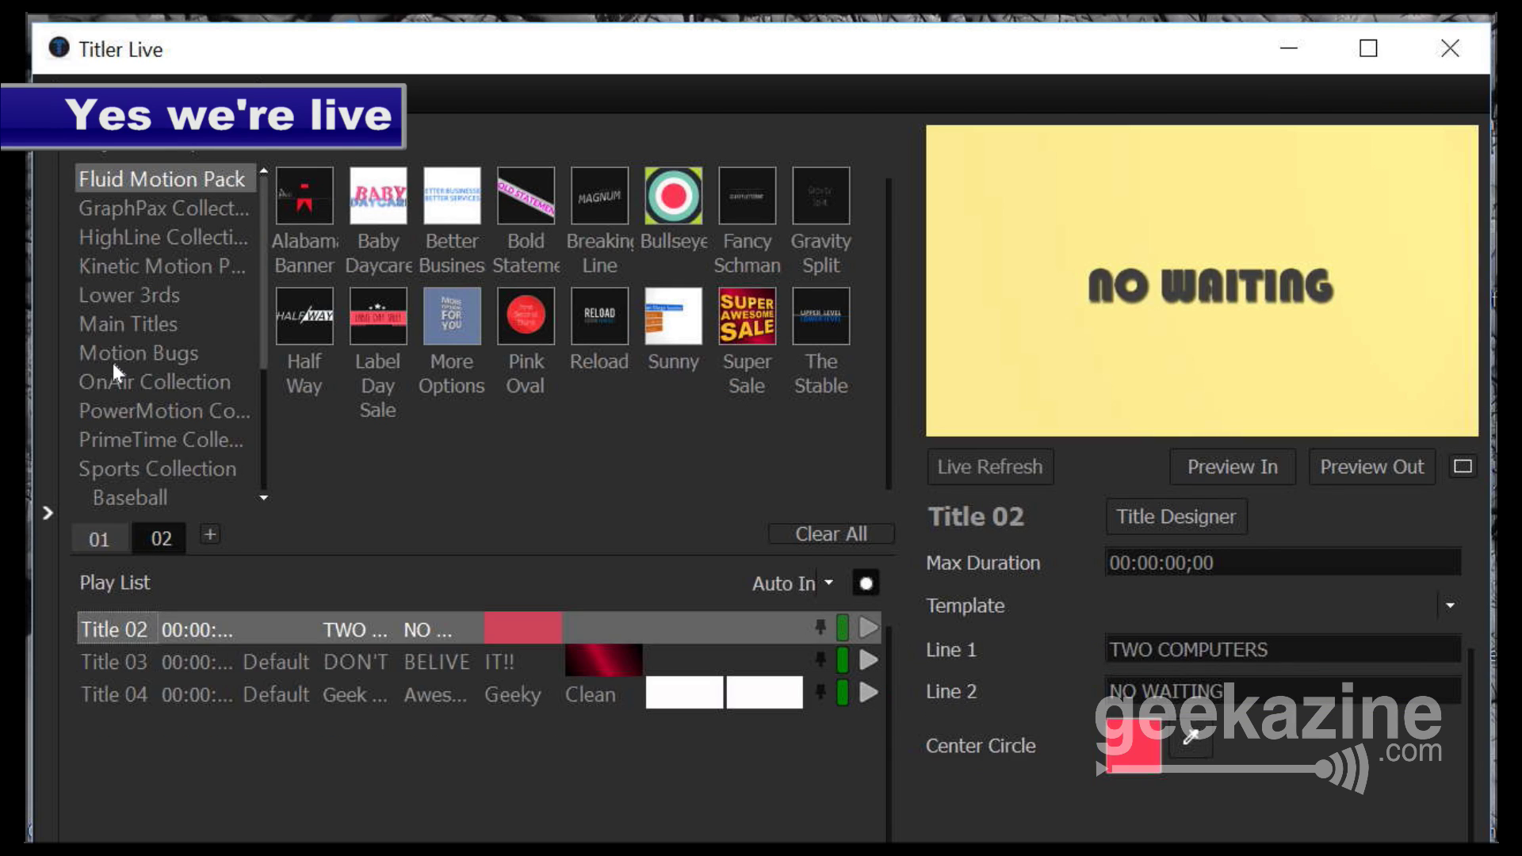